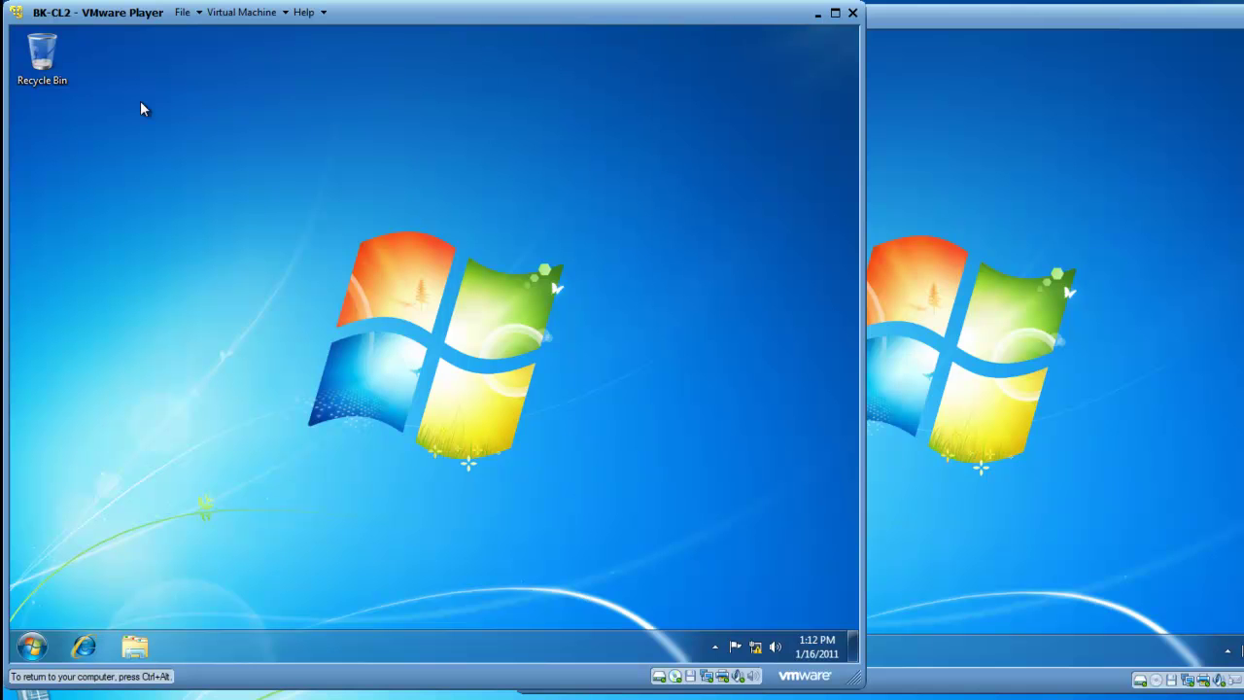
On the BK-CL1 machine, open the Windows Firewall list of allowed programs and features.
{"action": "left_click", "coordinate": [964, 98]}
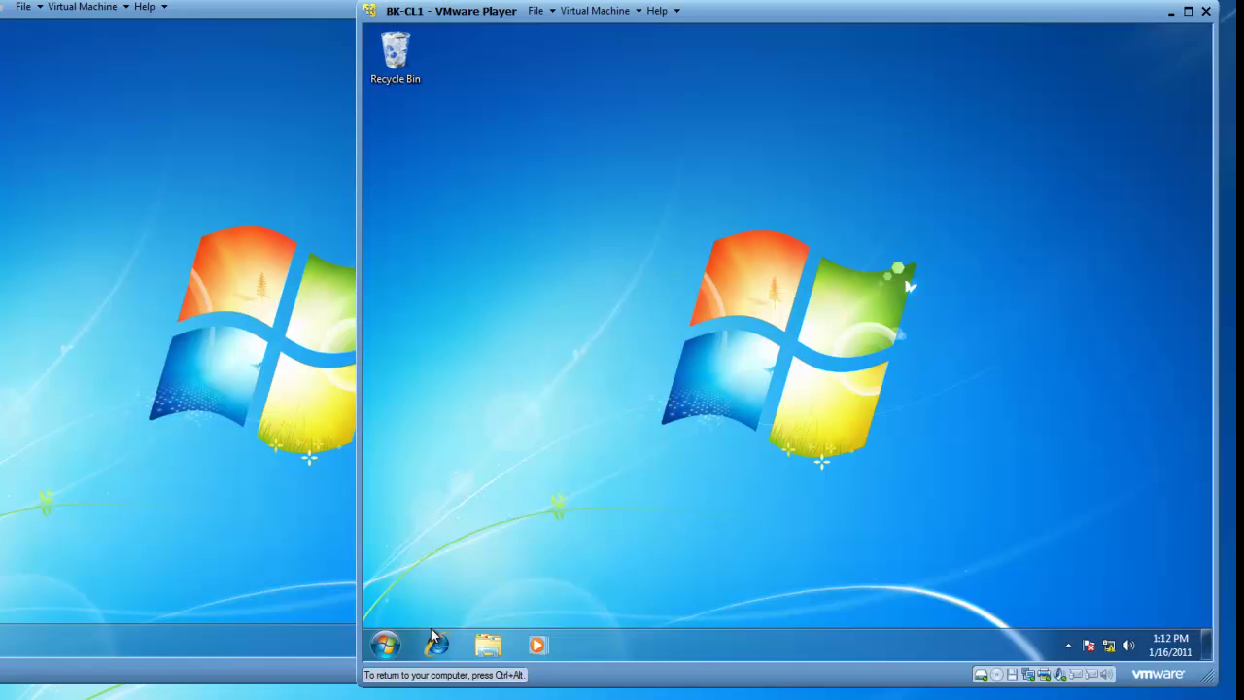
{"action": "left_click", "coordinate": [386, 646]}
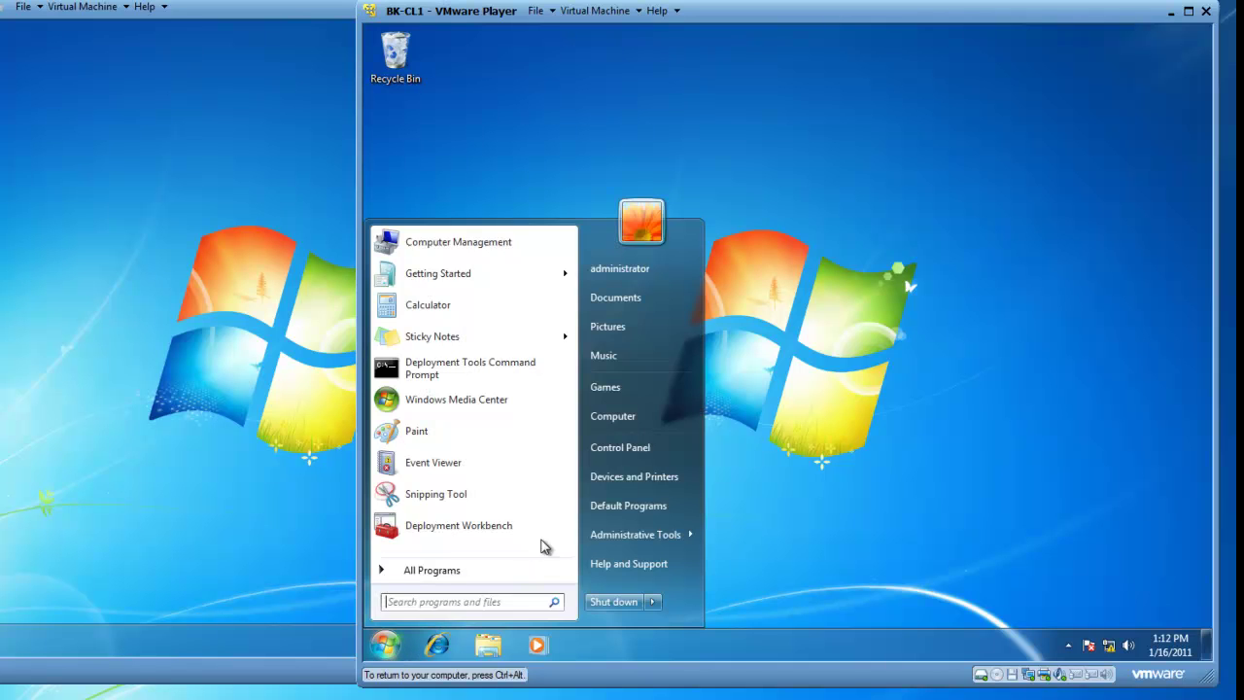
{"action": "left_click", "coordinate": [626, 449]}
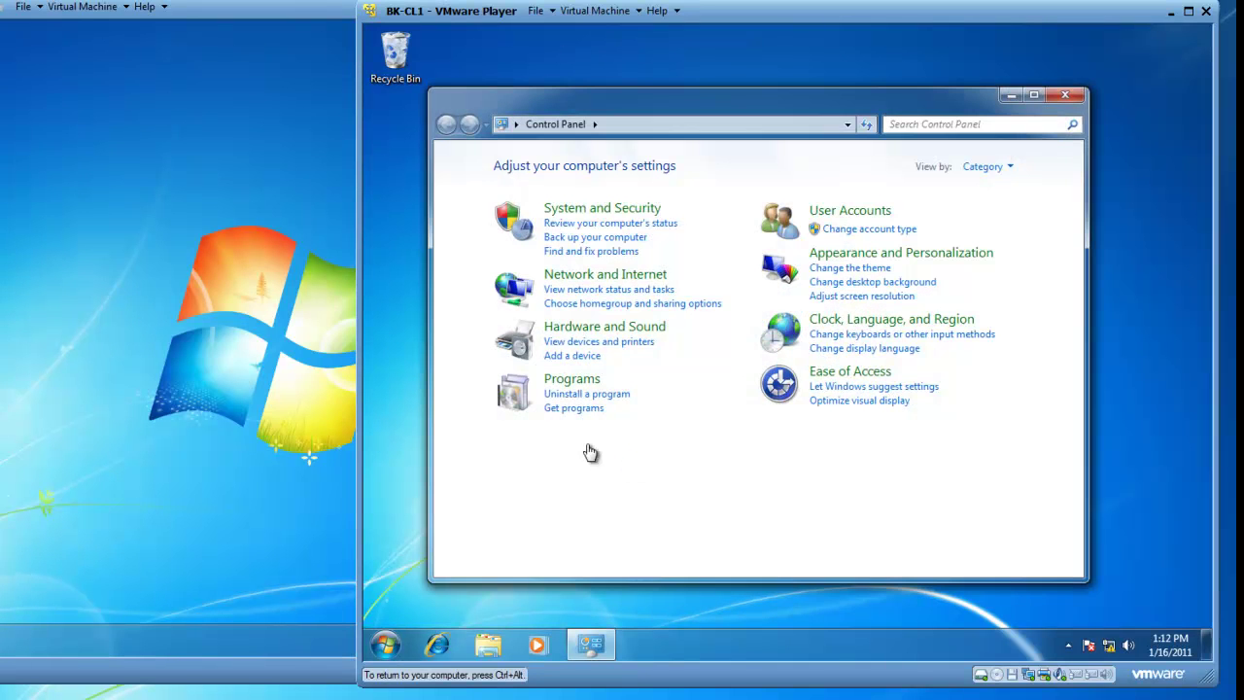
{"action": "left_click", "coordinate": [595, 210]}
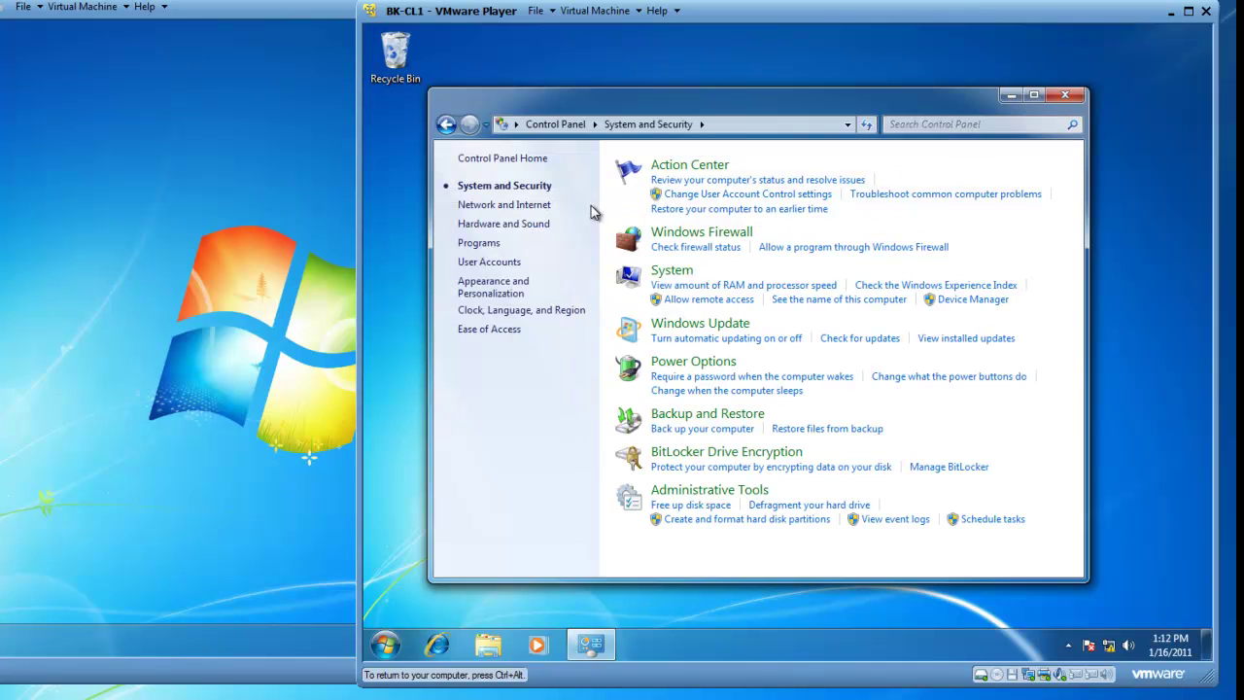
{"action": "left_click", "coordinate": [703, 236]}
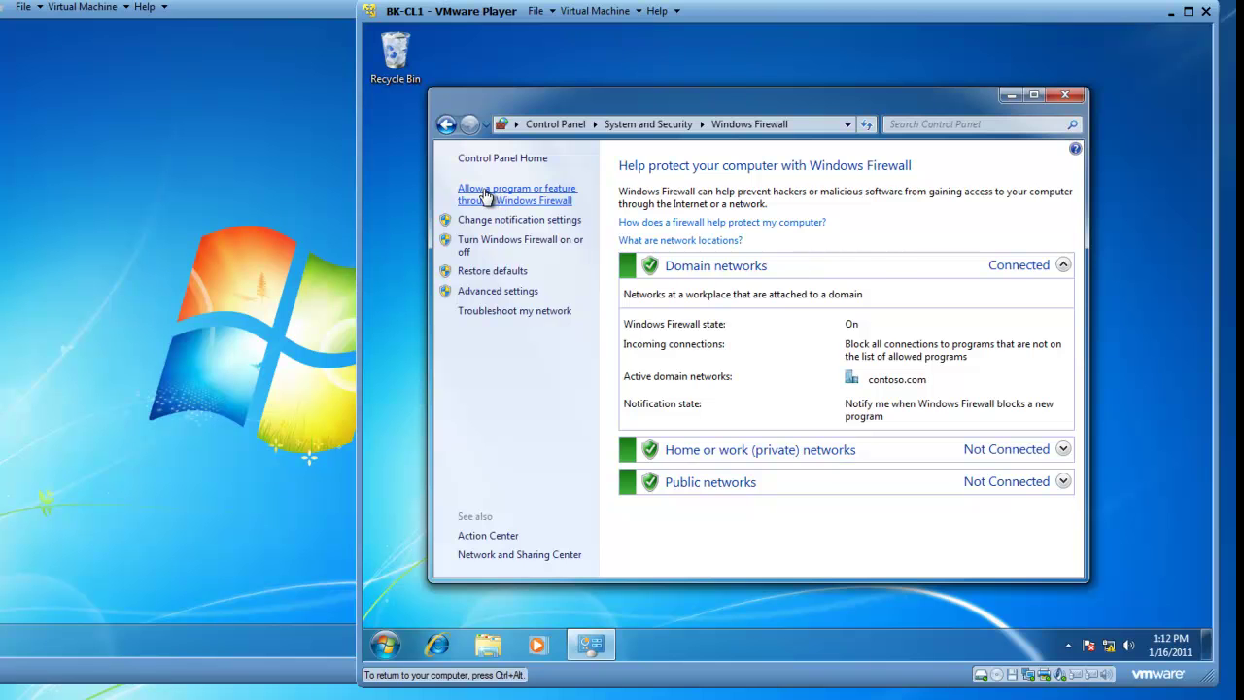
{"action": "left_click", "coordinate": [485, 196]}
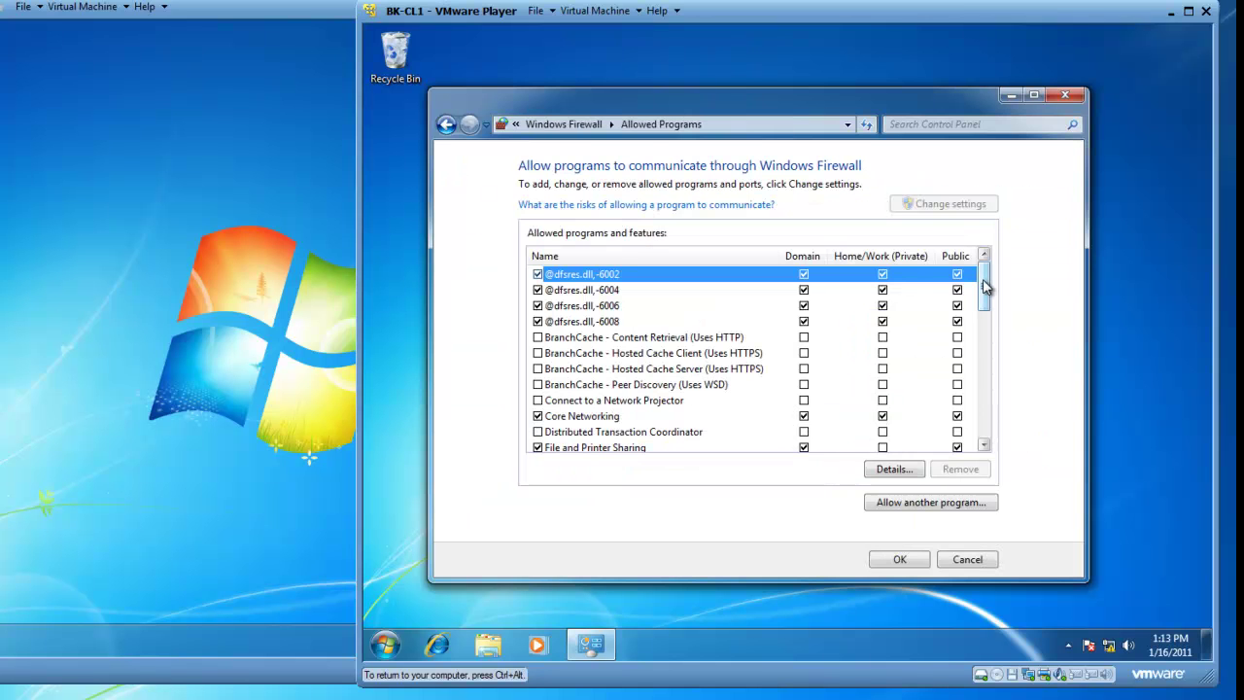
Allow World Wide Web Services (HTTP) through the firewall for the Domain network and save the change.
{"action": "left_click_drag", "start_coordinate": [984, 283], "coordinate": [986, 439]}
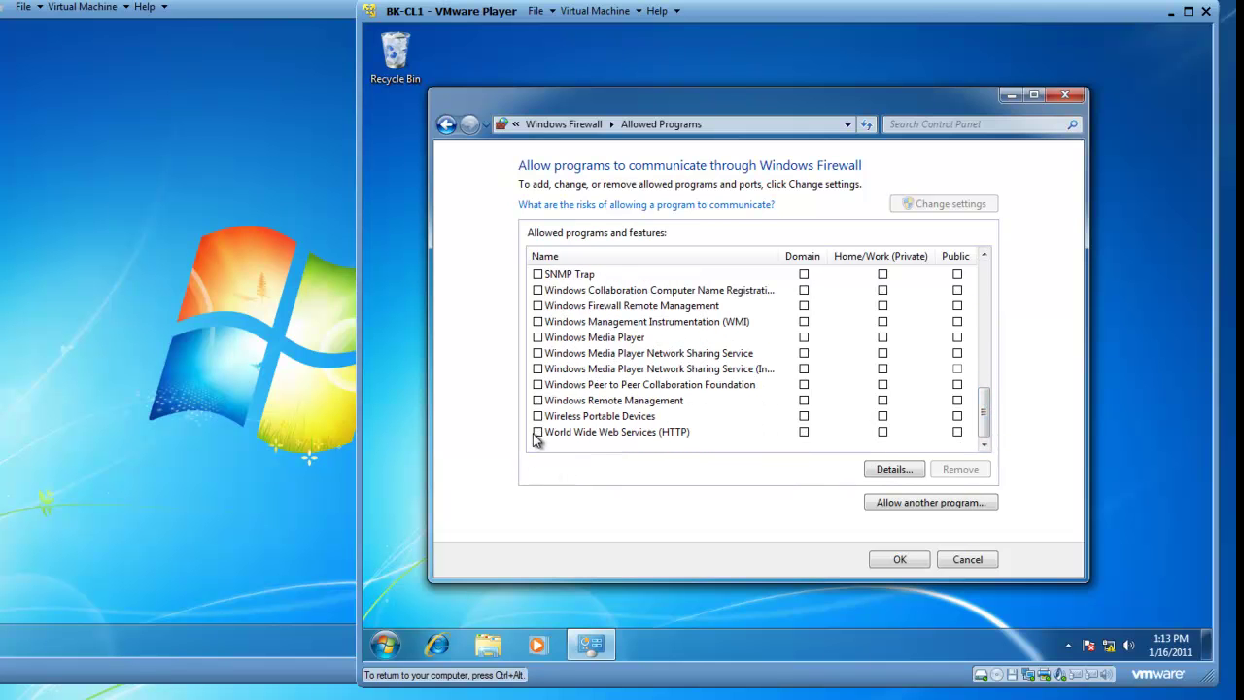
{"action": "left_click", "coordinate": [537, 433]}
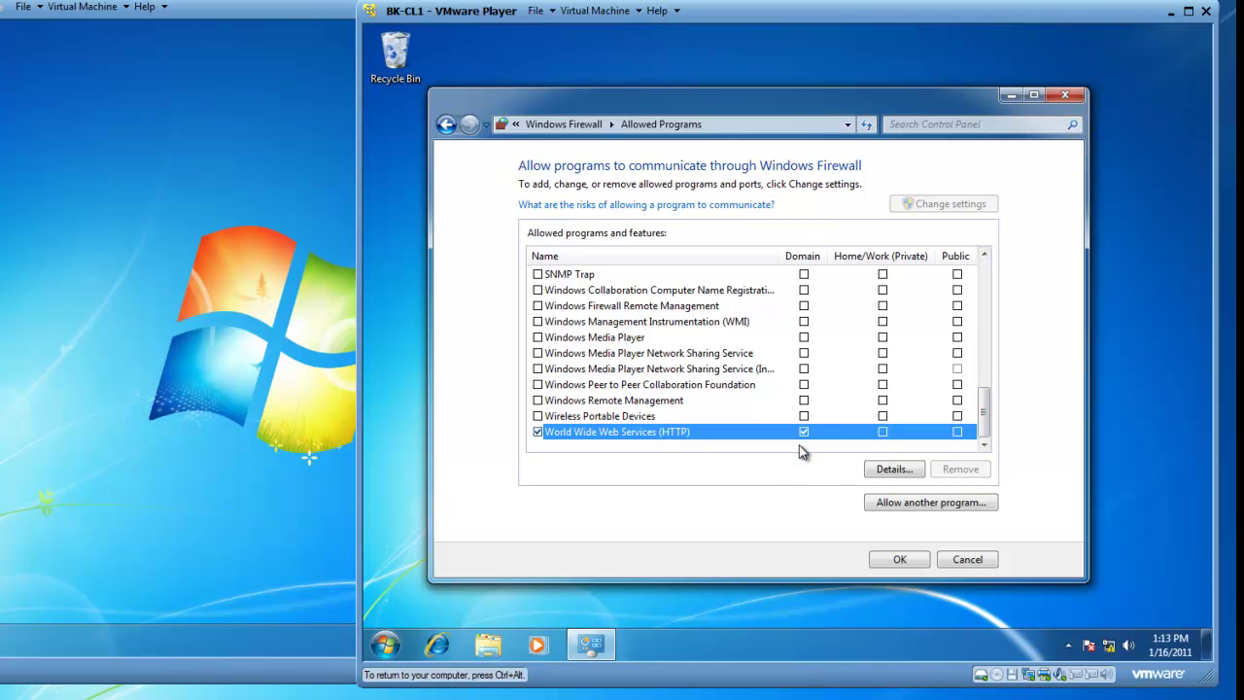
{"action": "left_click", "coordinate": [899, 561]}
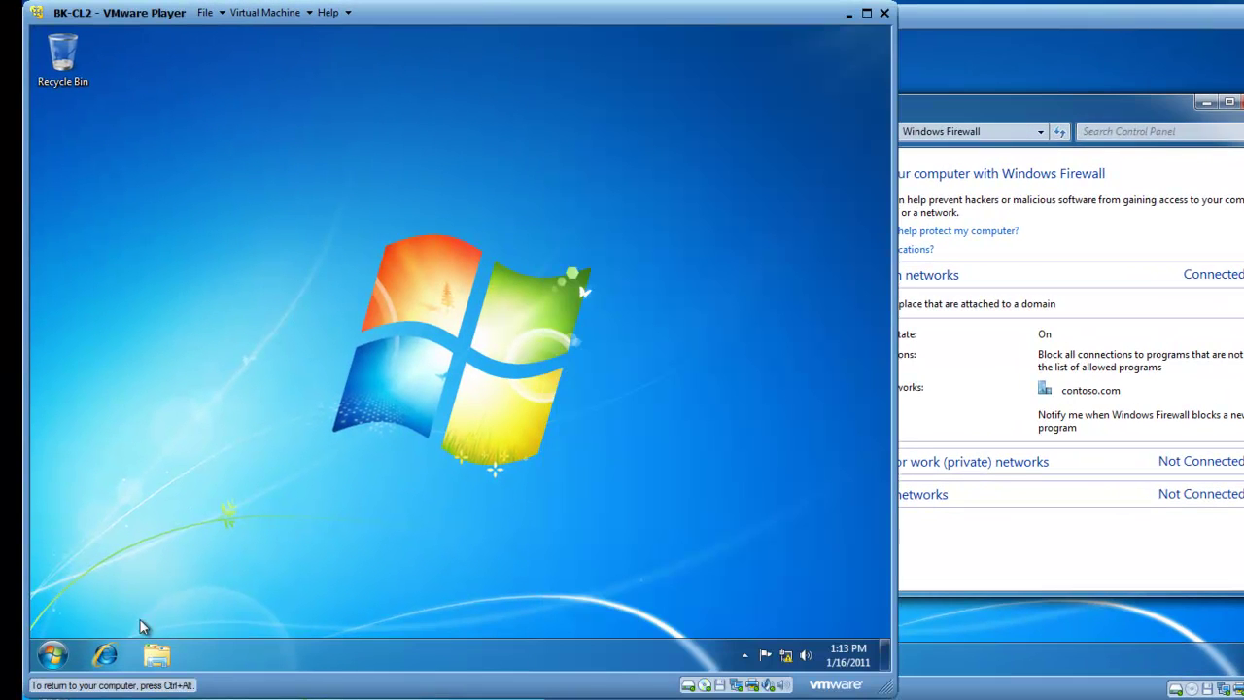
{"action": "left_click", "coordinate": [107, 656]}
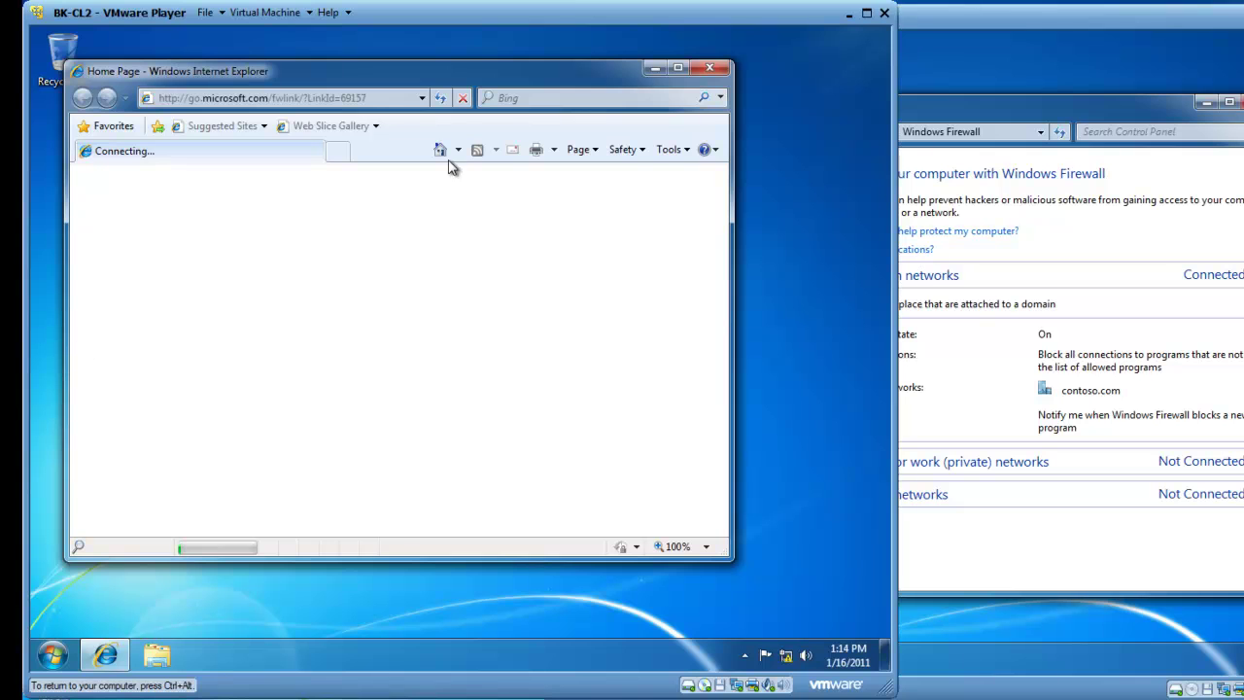
{"action": "left_click", "coordinate": [462, 97]}
{"action": "left_click", "coordinate": [374, 97]}
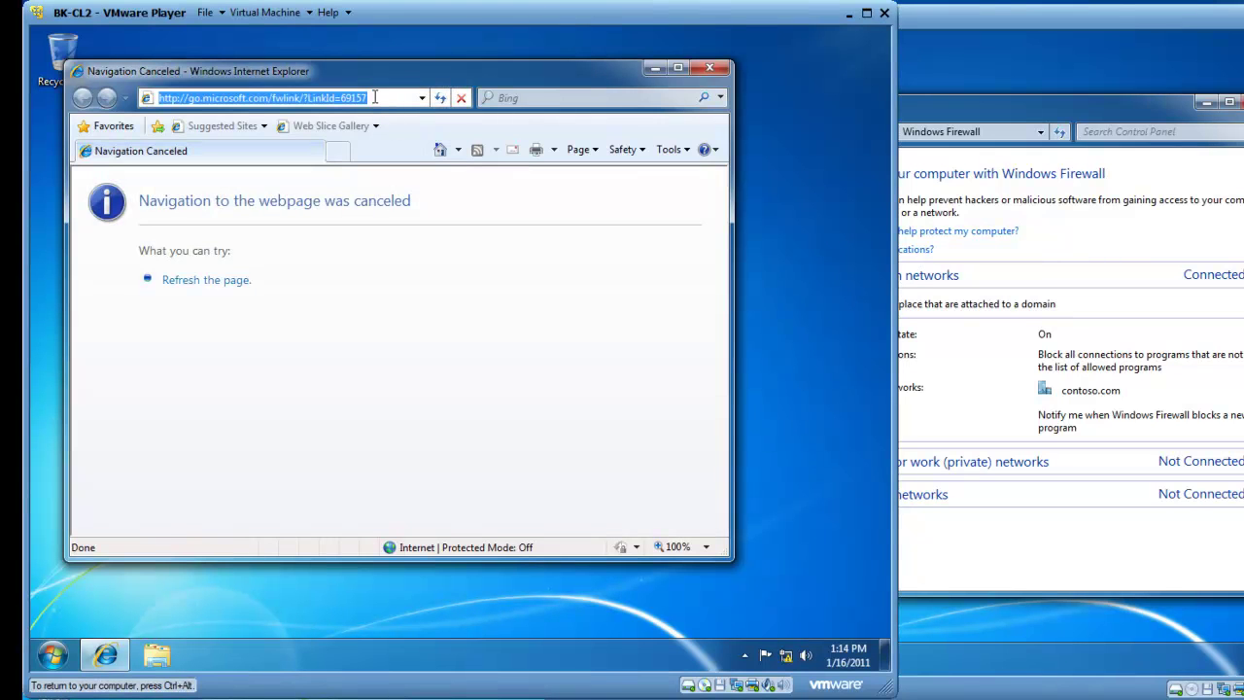
{"action": "type", "text": "http"}
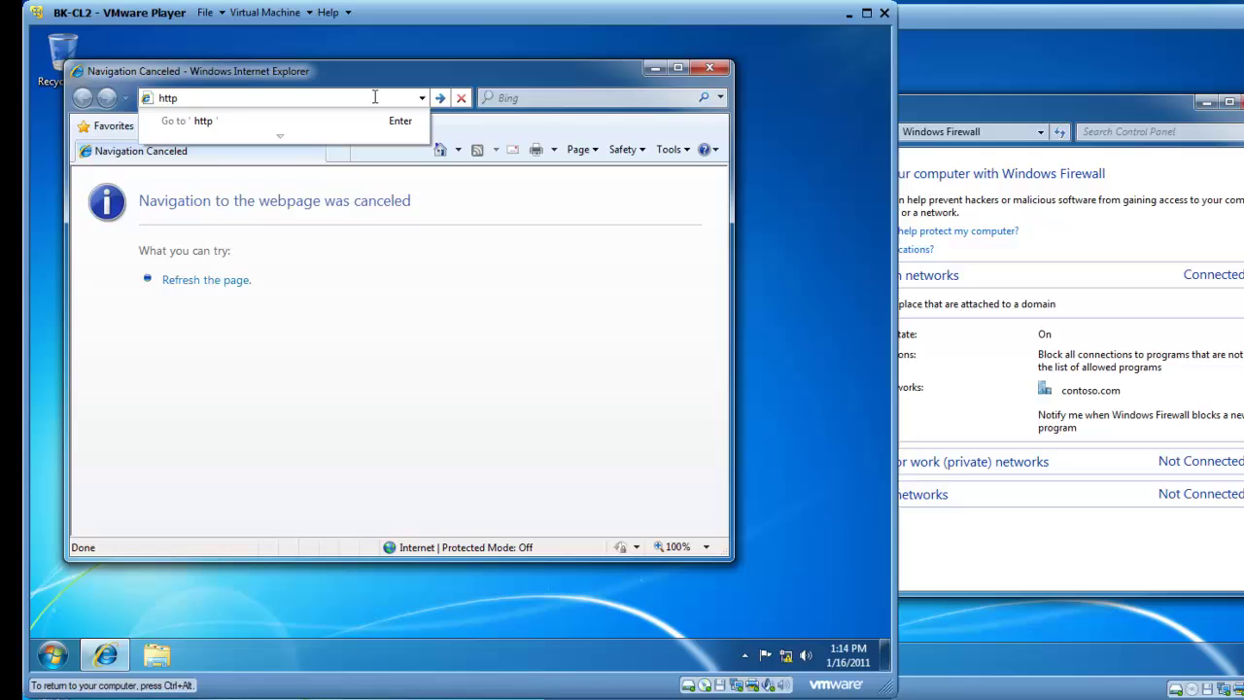
{"action": "type", "text": "://b"}
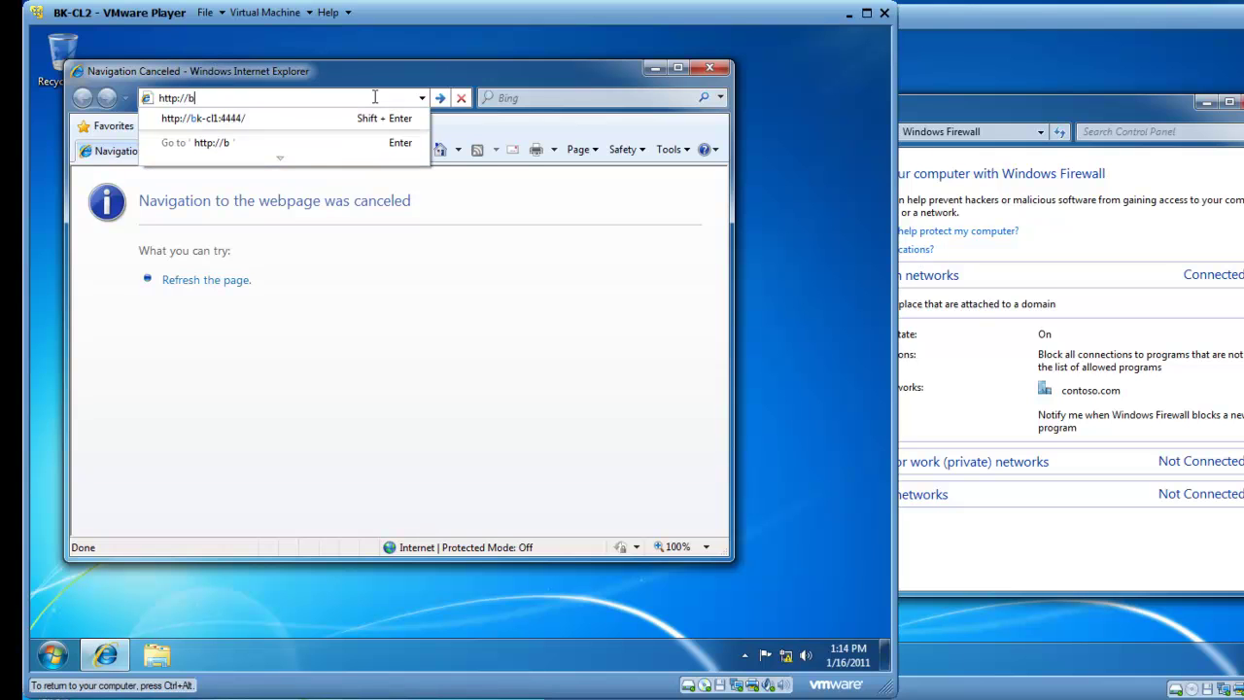
{"action": "type", "text": "k-cl1"}
{"action": "key", "text": "Return"}
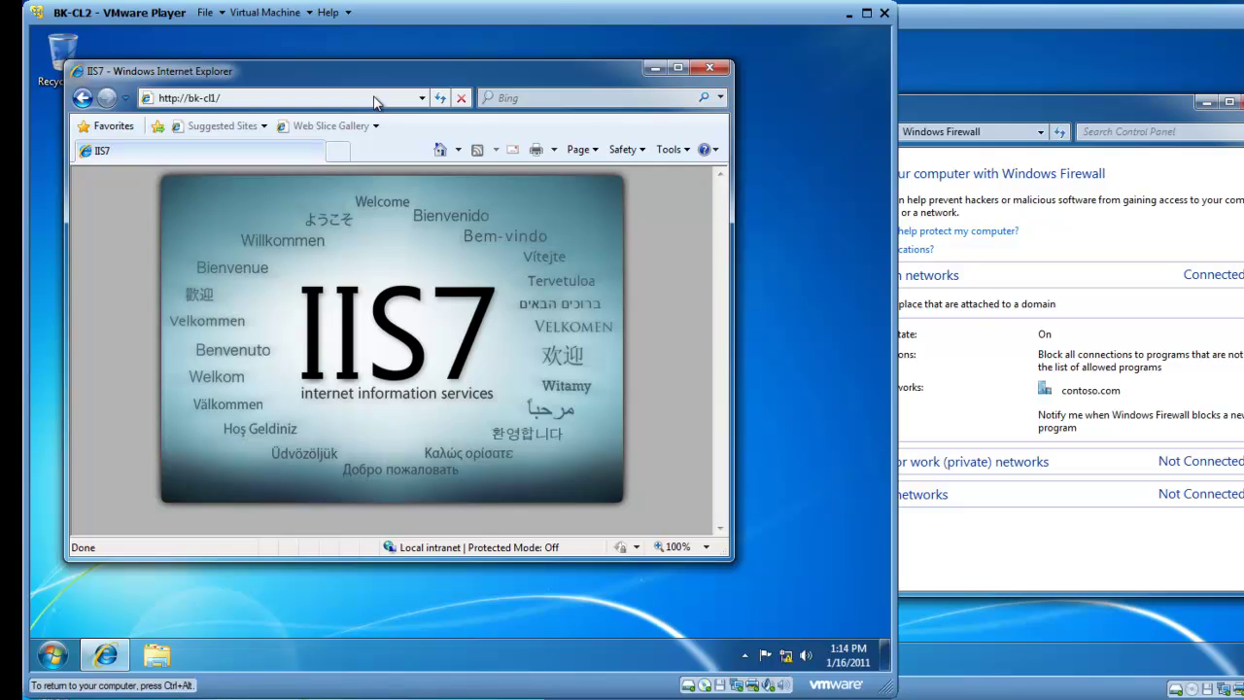
{"action": "left_click", "coordinate": [375, 98]}
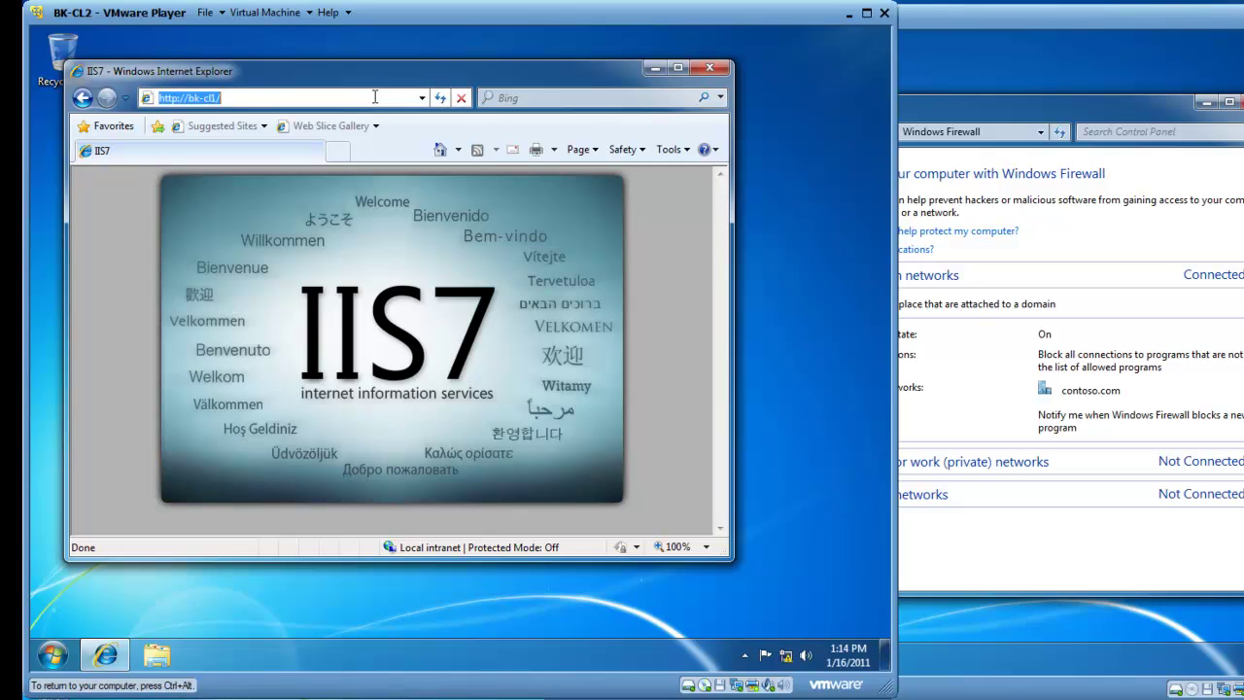
{"action": "left_click", "coordinate": [710, 67]}
{"action": "left_click", "coordinate": [107, 657]}
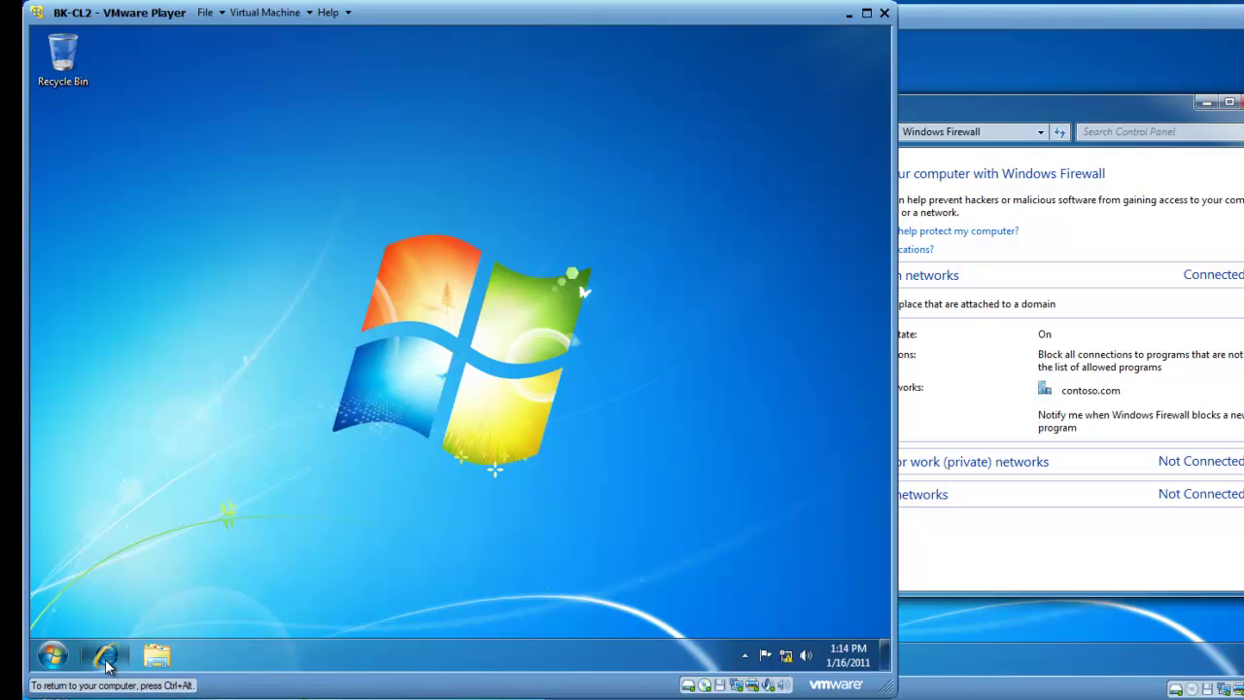
{"action": "left_click", "coordinate": [254, 98]}
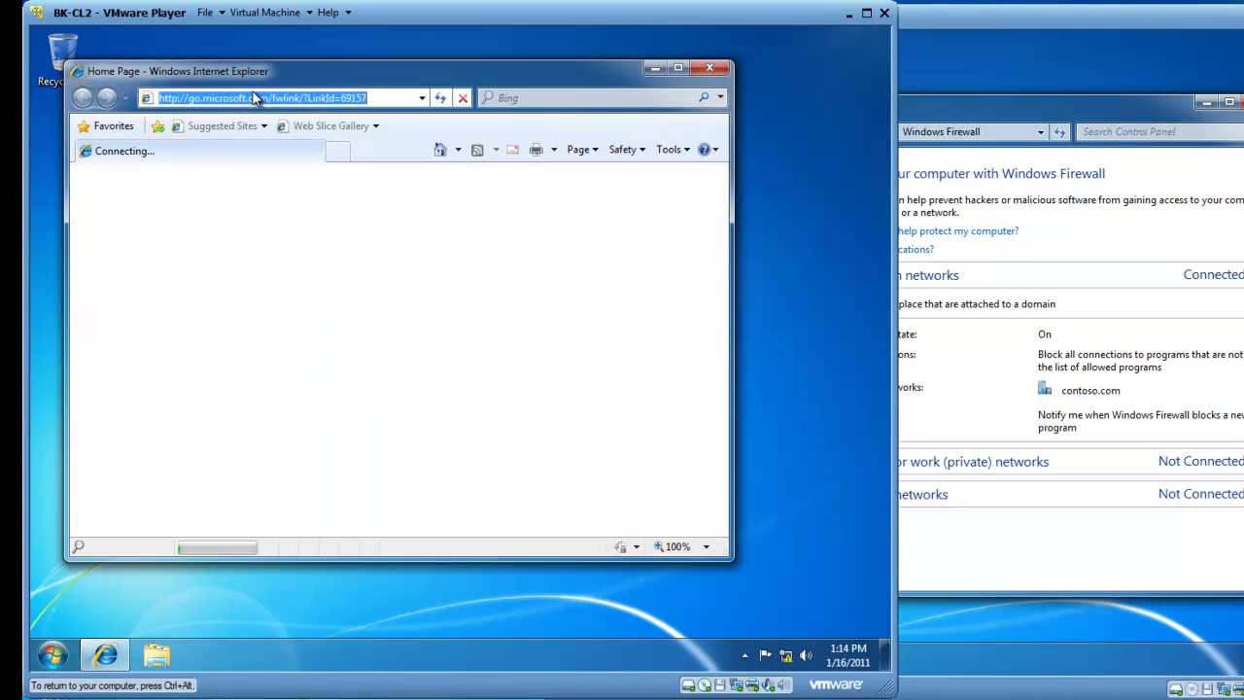
{"action": "type", "text": "ht"}
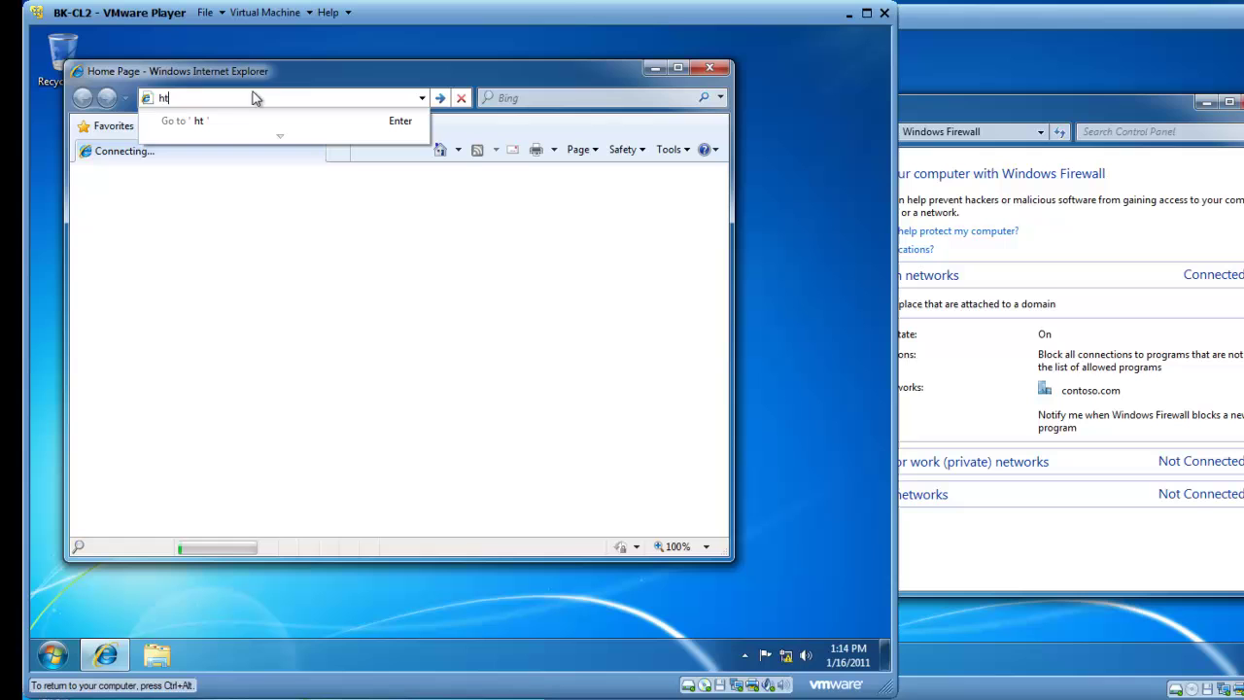
{"action": "type", "text": "tp://bk-cl1"}
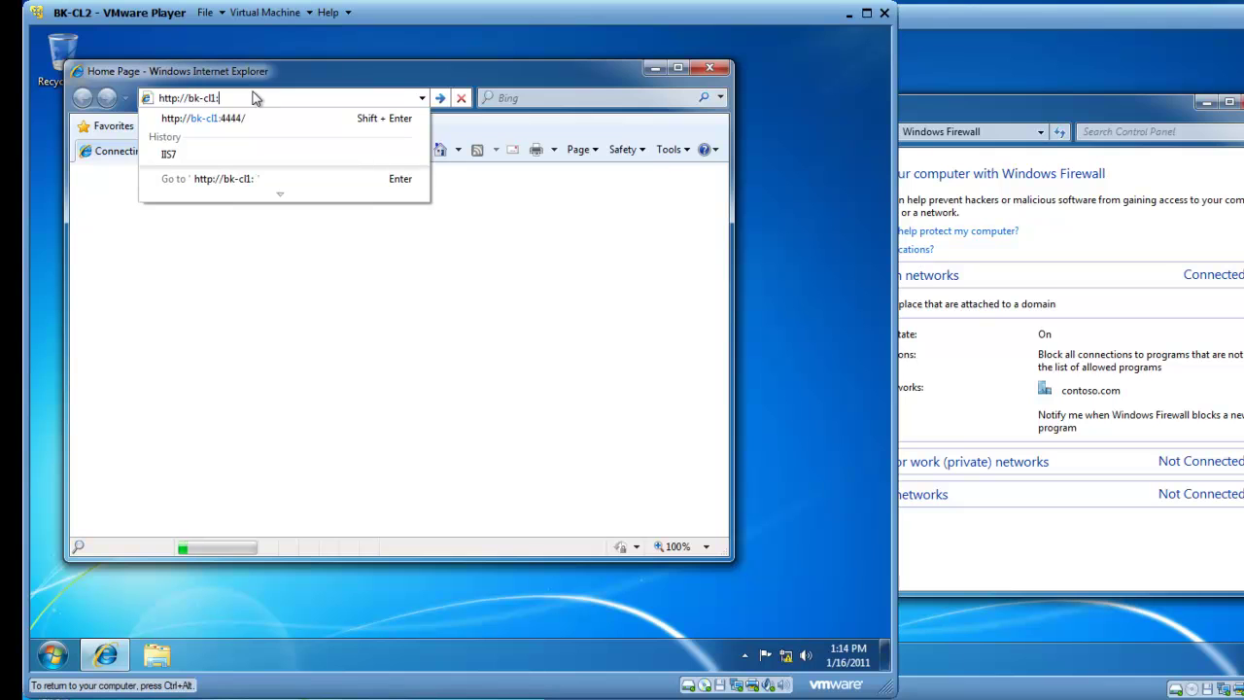
{"action": "type", "text": ":4444"}
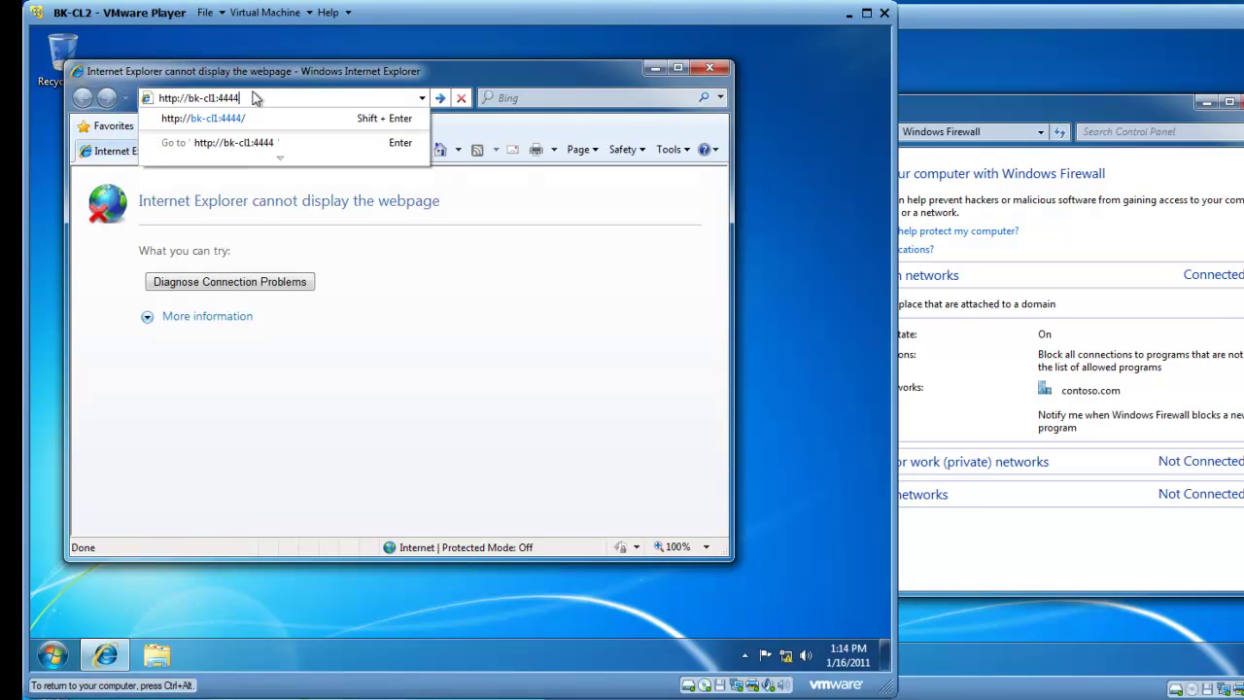
{"action": "key", "text": "Return"}
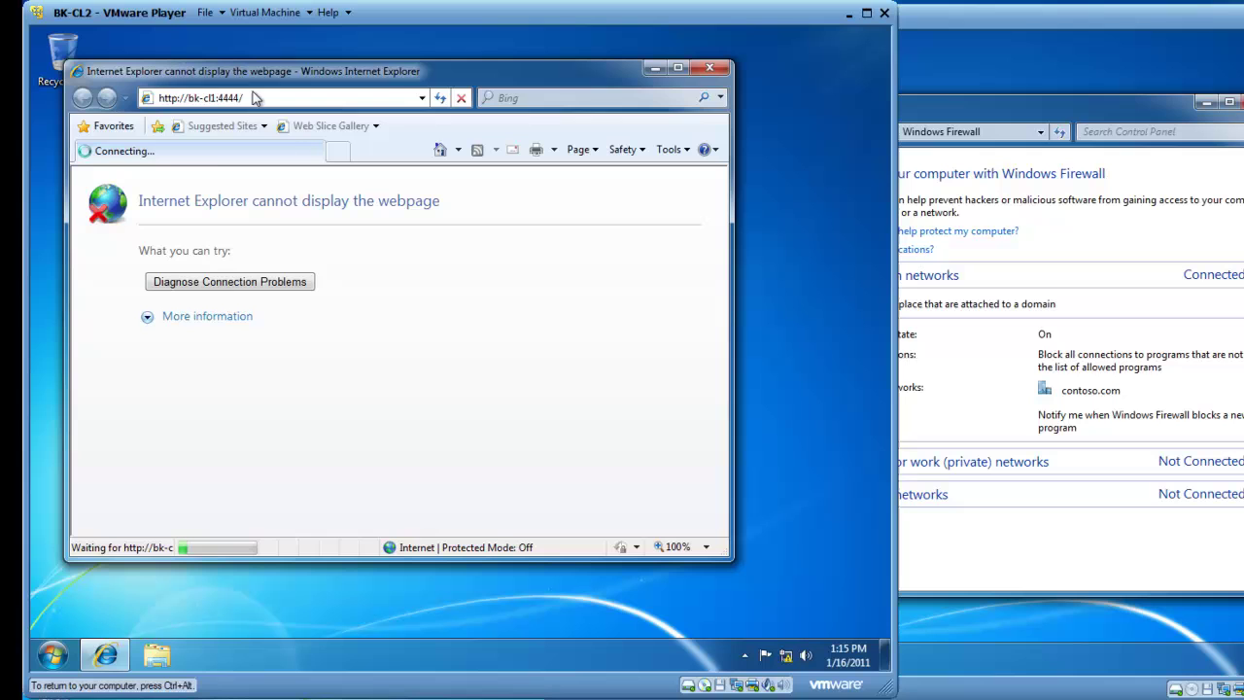
On BK-CL1, show the end of the firewall's advanced inbound rules list and widen the Name and Profile columns.
{"action": "left_click", "coordinate": [896, 109]}
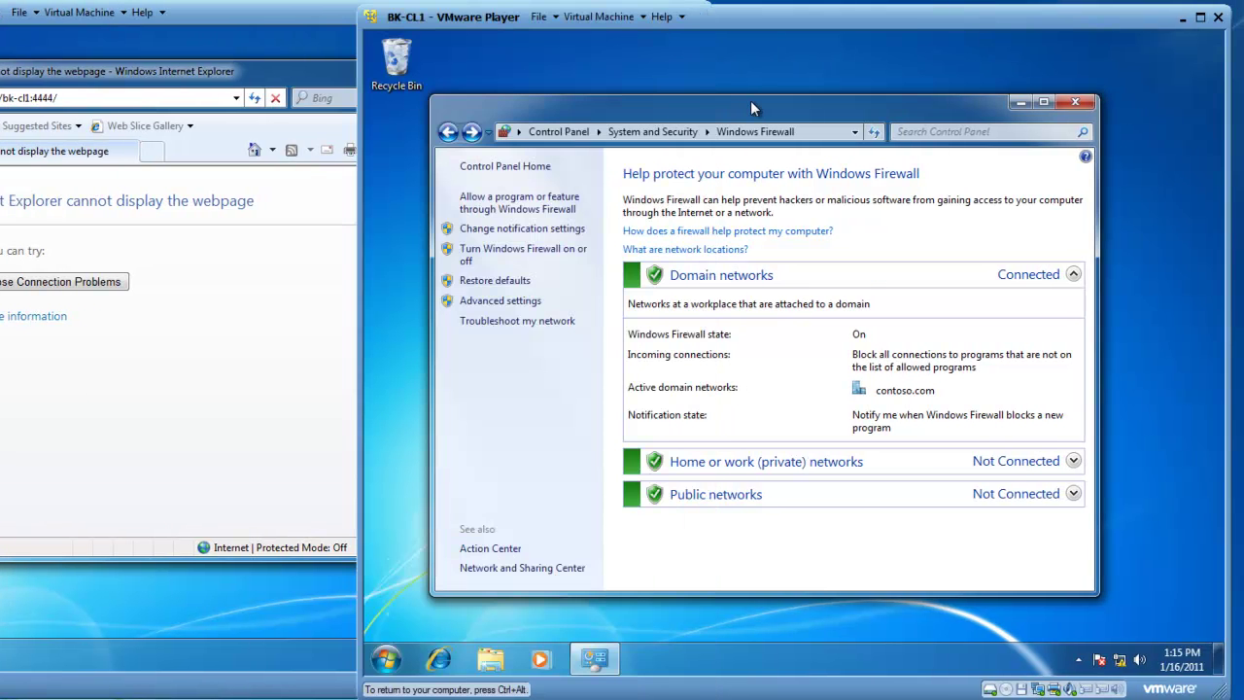
{"action": "left_click", "coordinate": [496, 303]}
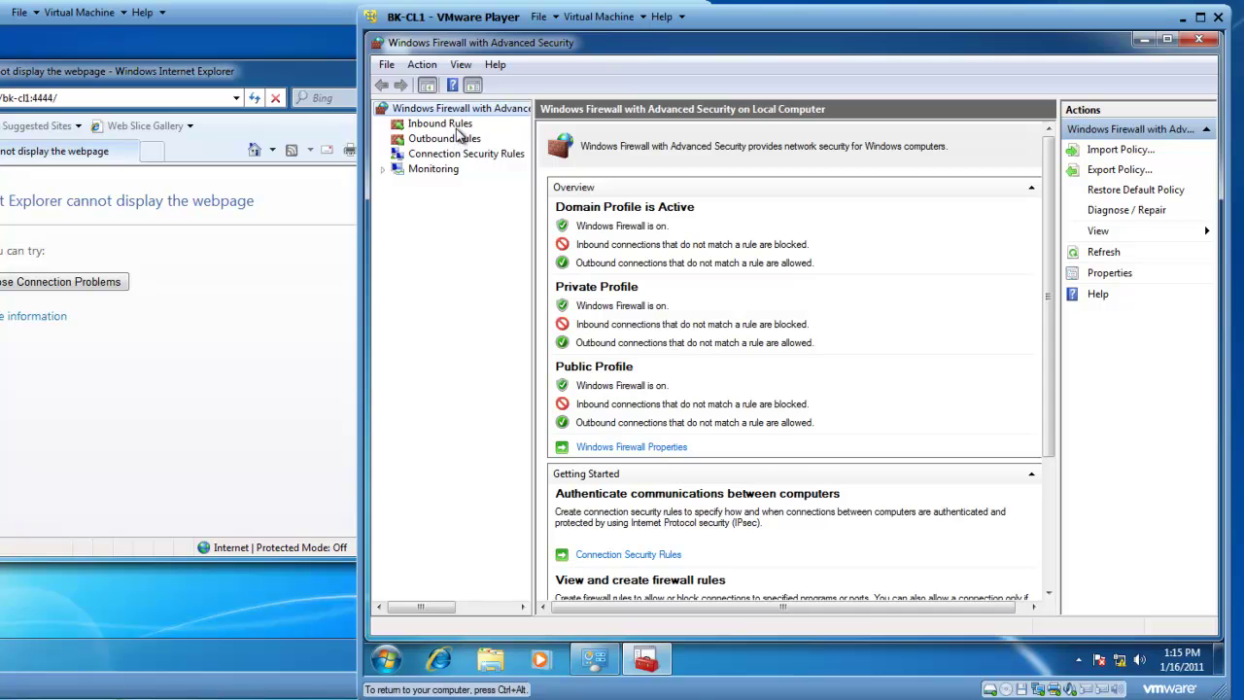
{"action": "left_click", "coordinate": [439, 123]}
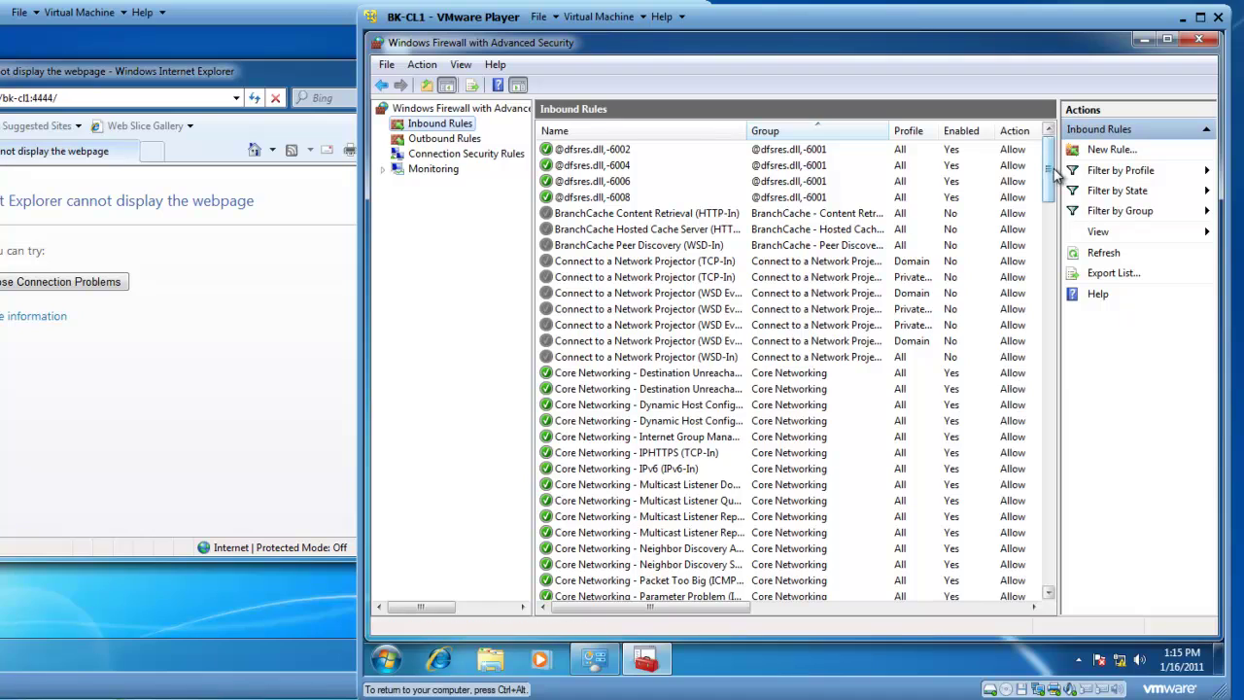
{"action": "left_click_drag", "start_coordinate": [1049, 167], "coordinate": [1036, 586]}
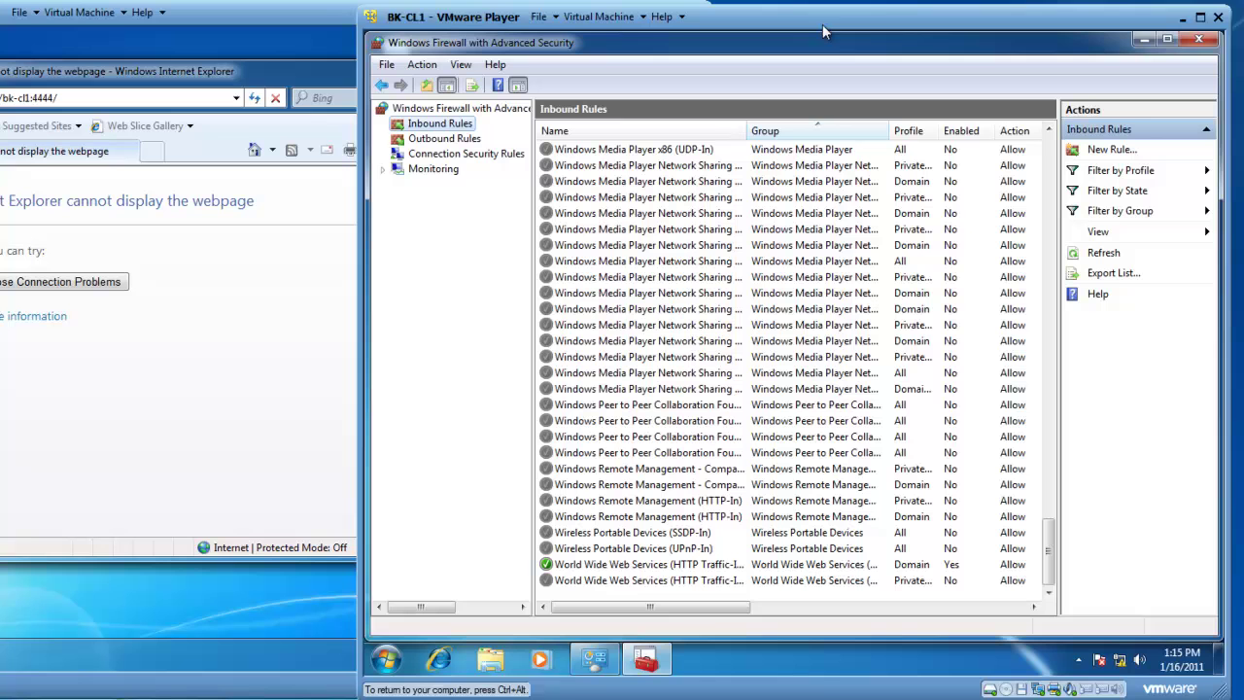
{"action": "mouse_move", "coordinate": [747, 136]}
{"action": "left_mouse_down"}
{"action": "mouse_move", "coordinate": [791, 134]}
{"action": "mouse_move", "coordinate": [769, 134]}
{"action": "left_mouse_up"}
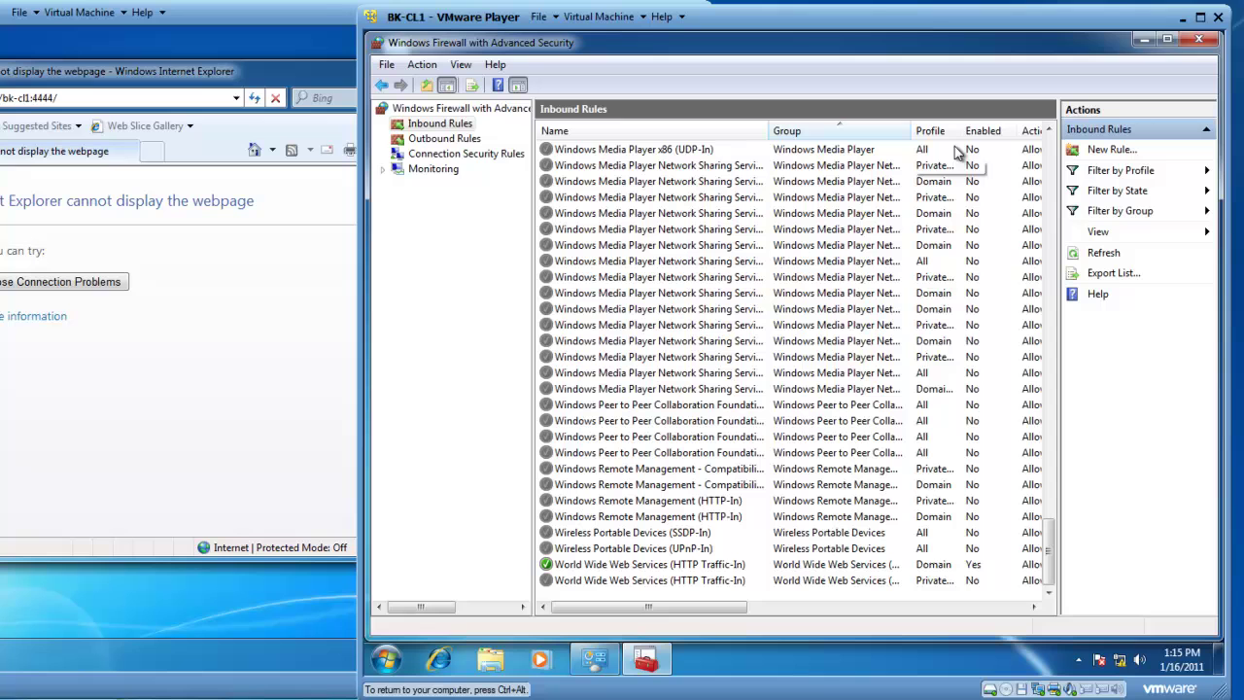
{"action": "left_click_drag", "start_coordinate": [962, 130], "coordinate": [1006, 130]}
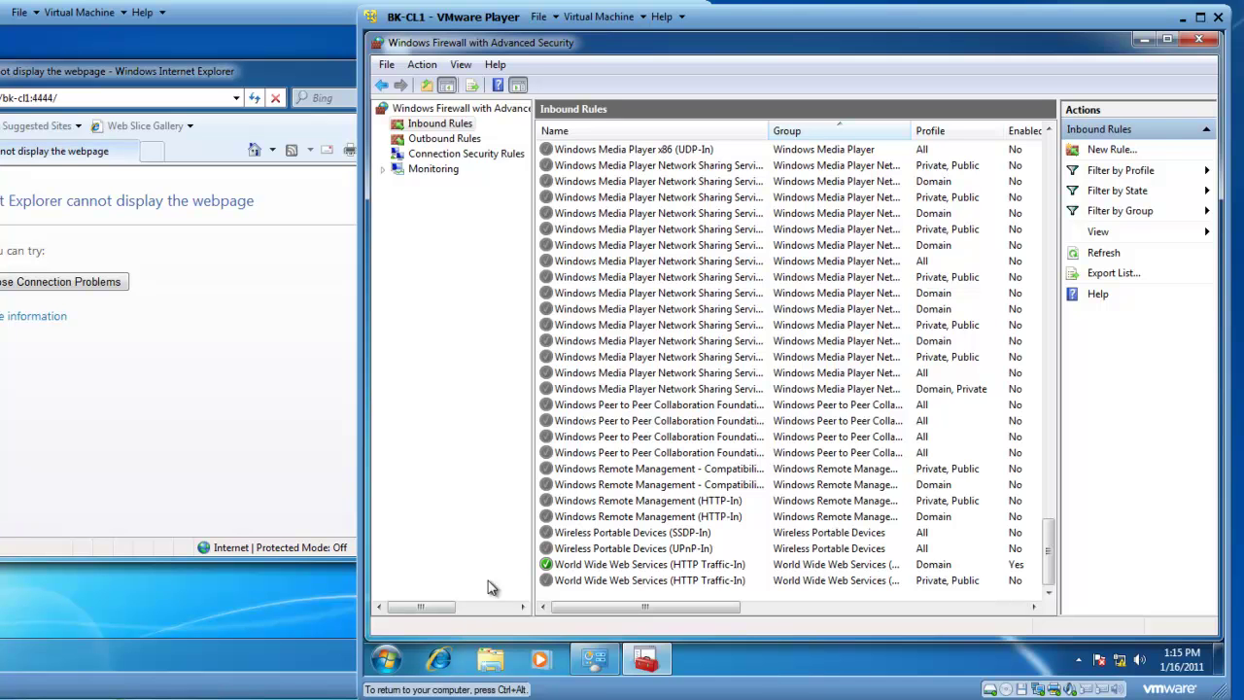
Examine the protocol, port and profile settings of the enabled World Wide Web Services (HTTP Traffic-In) rule.
{"action": "double_click", "coordinate": [565, 563]}
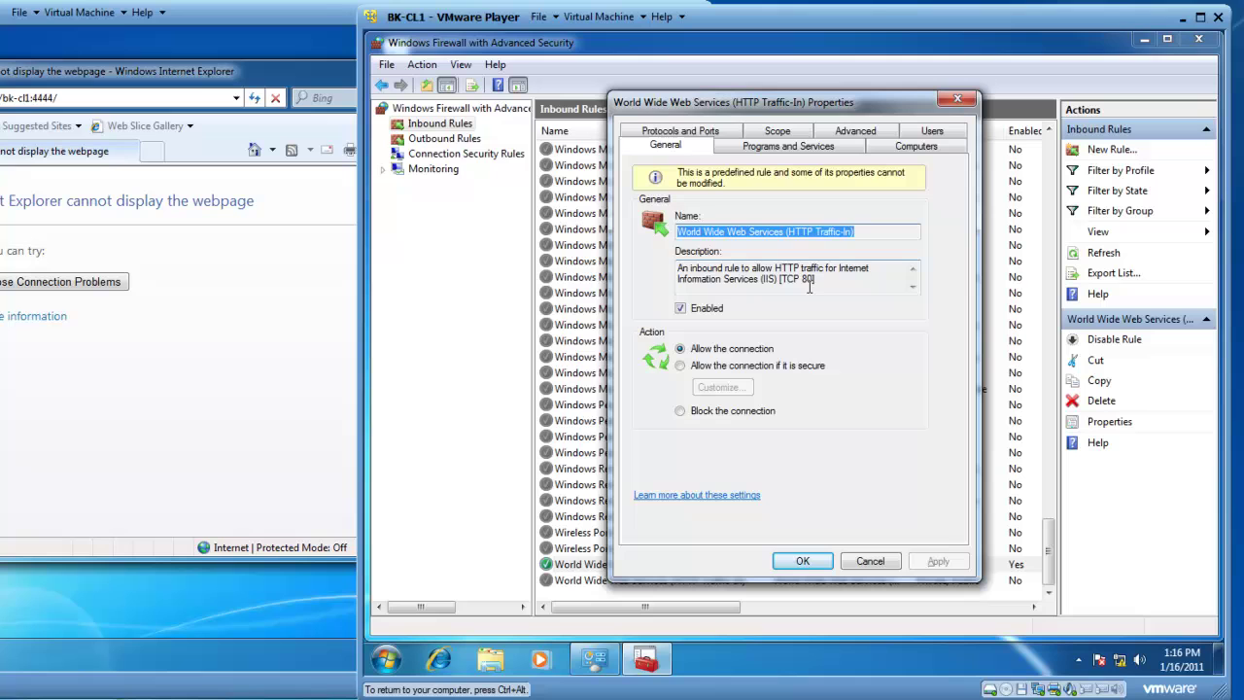
{"action": "left_click", "coordinate": [677, 132]}
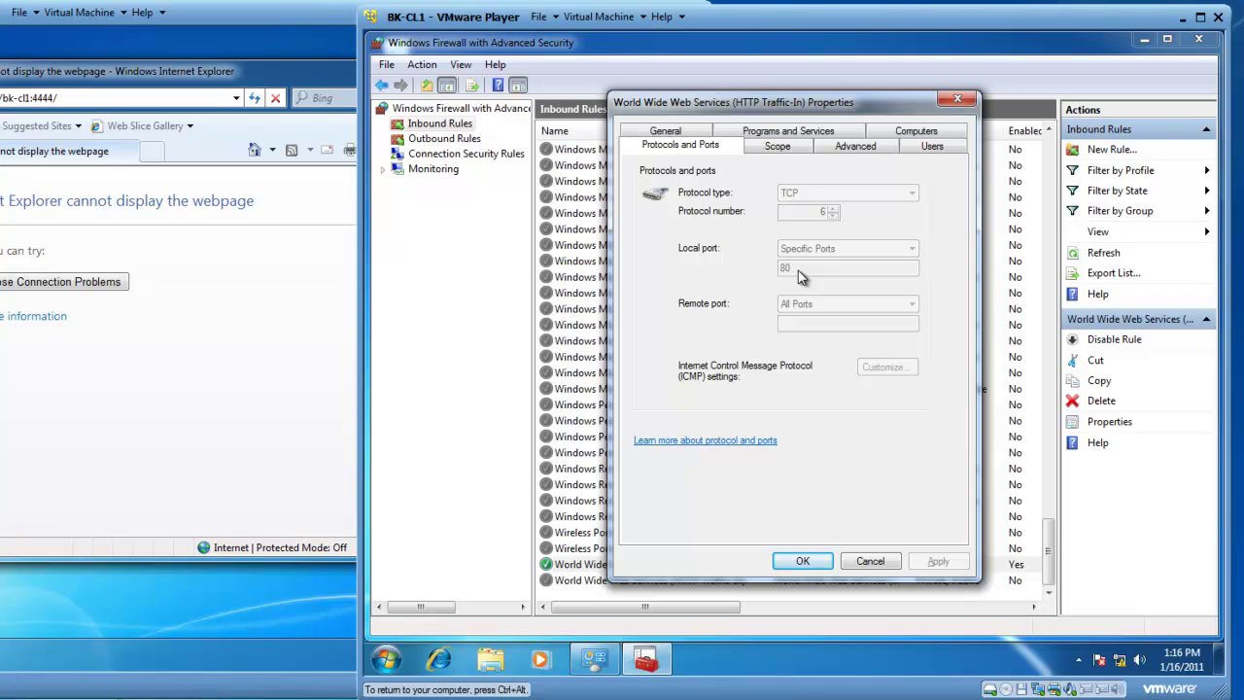
{"action": "left_click", "coordinate": [861, 145]}
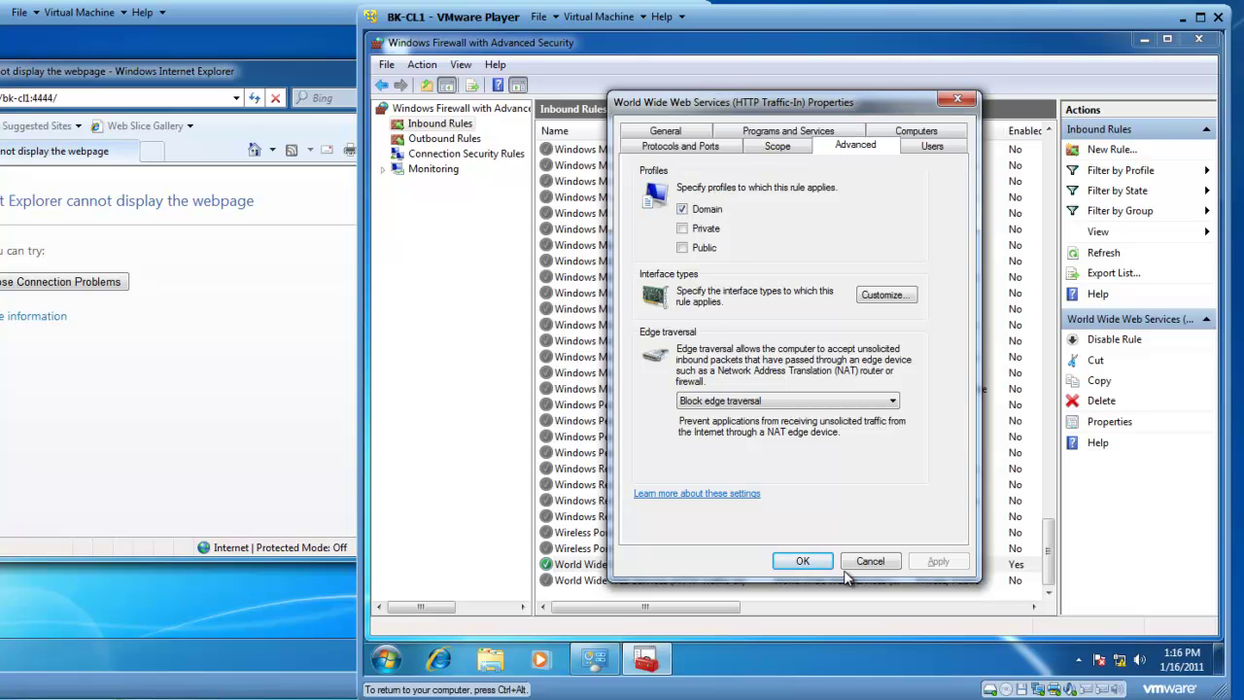
{"action": "left_click", "coordinate": [801, 565]}
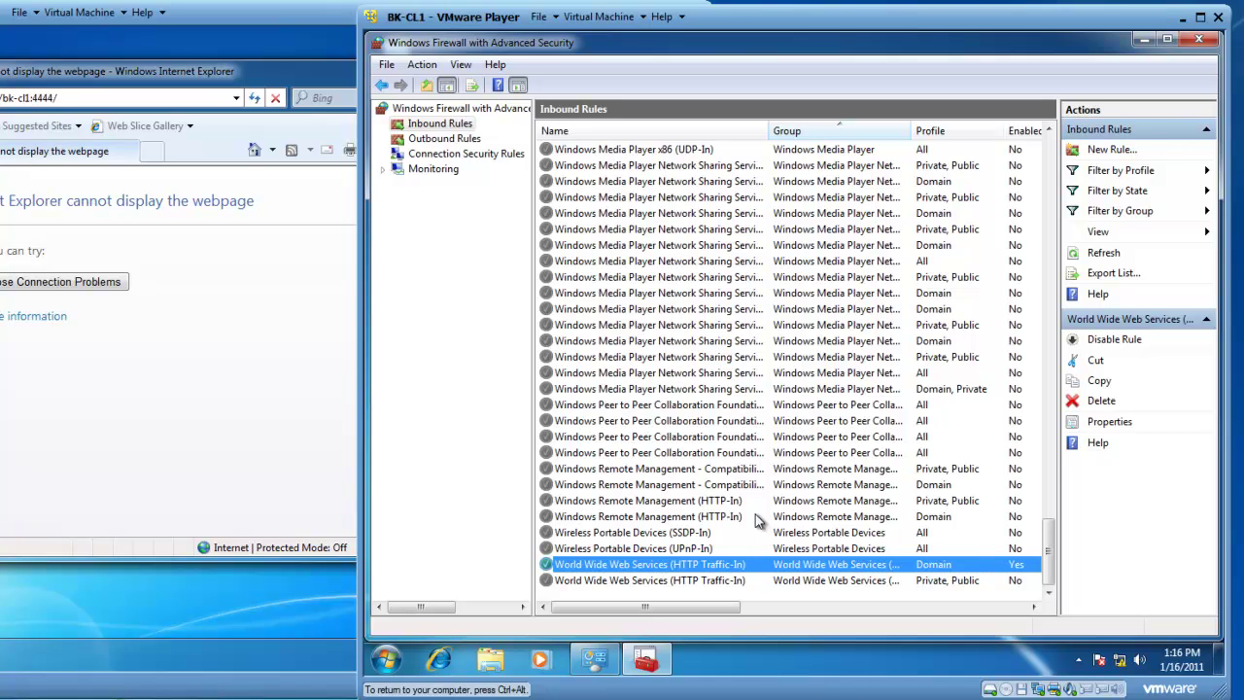
Filter the inbound rules by Domain Profile.
{"action": "right_click", "coordinate": [423, 132]}
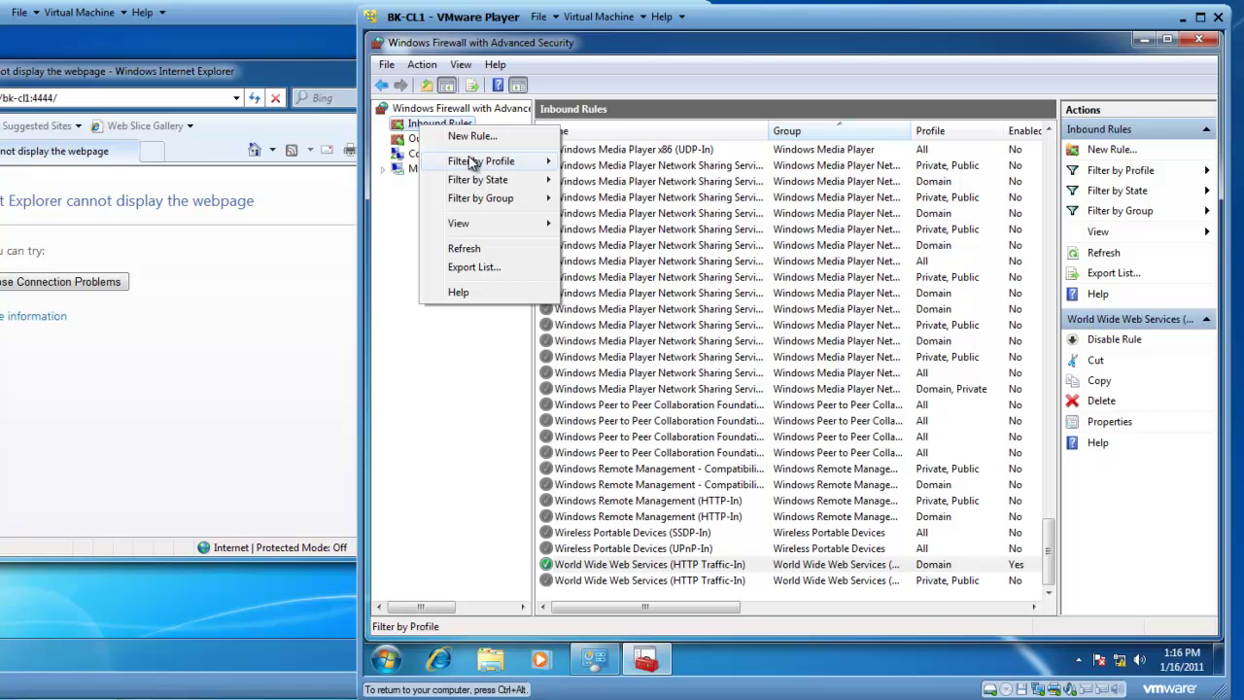
{"action": "mouse_move", "coordinate": [472, 161]}
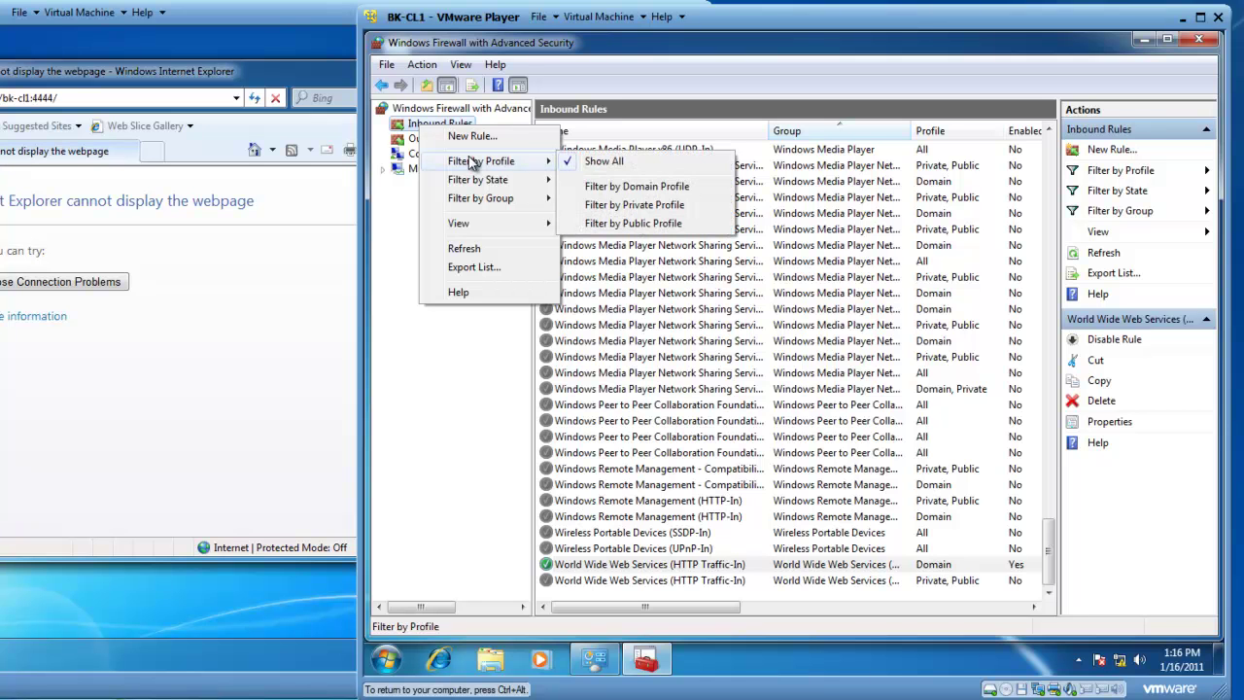
{"action": "left_click", "coordinate": [625, 188]}
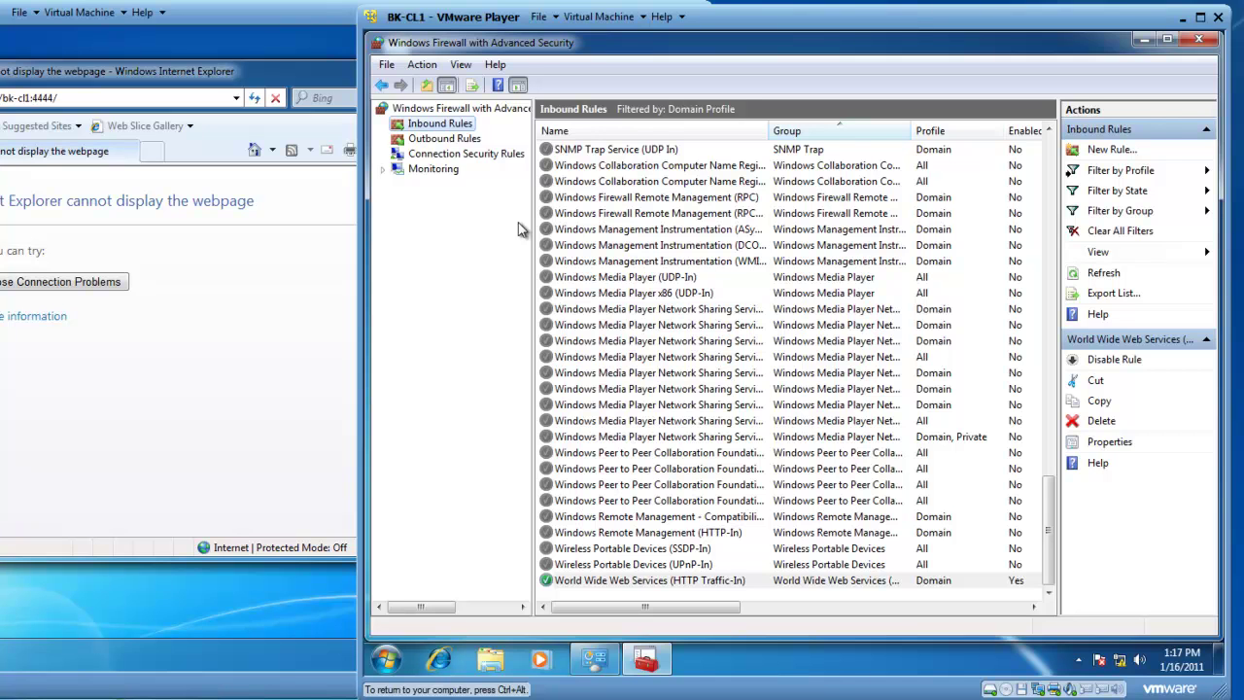
Start a new inbound rule of type Port that applies to TCP on specific local ports 80, 4444.
{"action": "right_click", "coordinate": [454, 131]}
{"action": "left_click", "coordinate": [498, 137]}
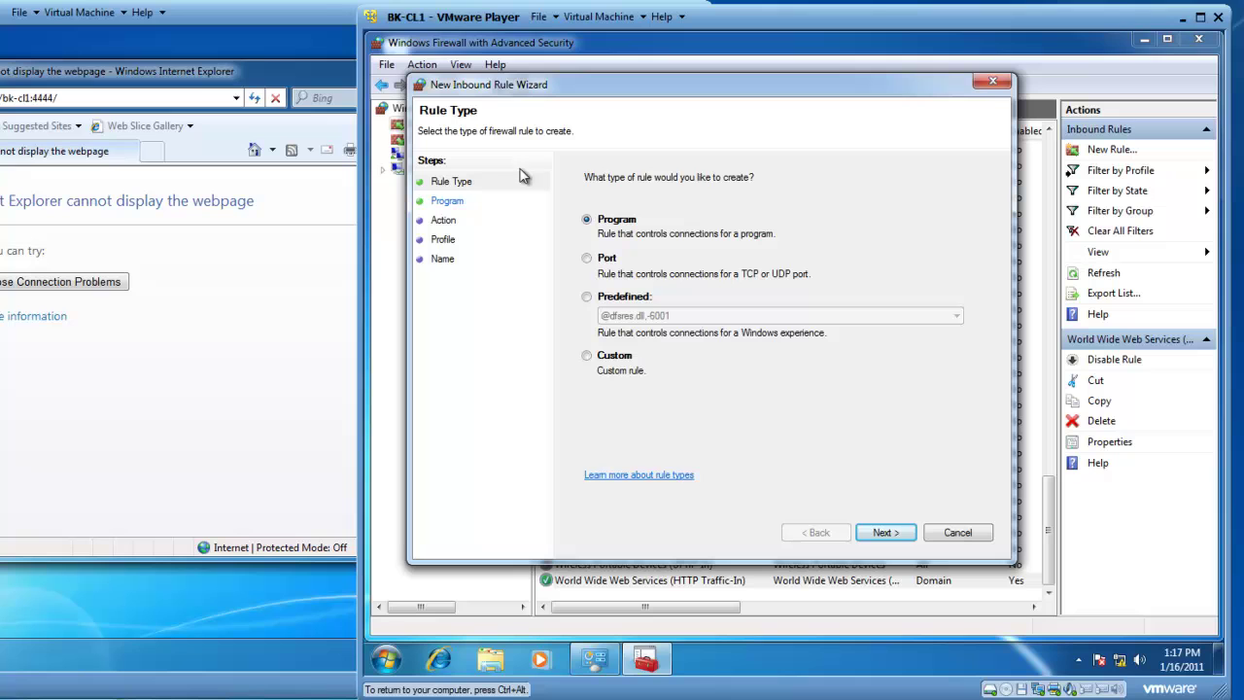
{"action": "left_click", "coordinate": [586, 259]}
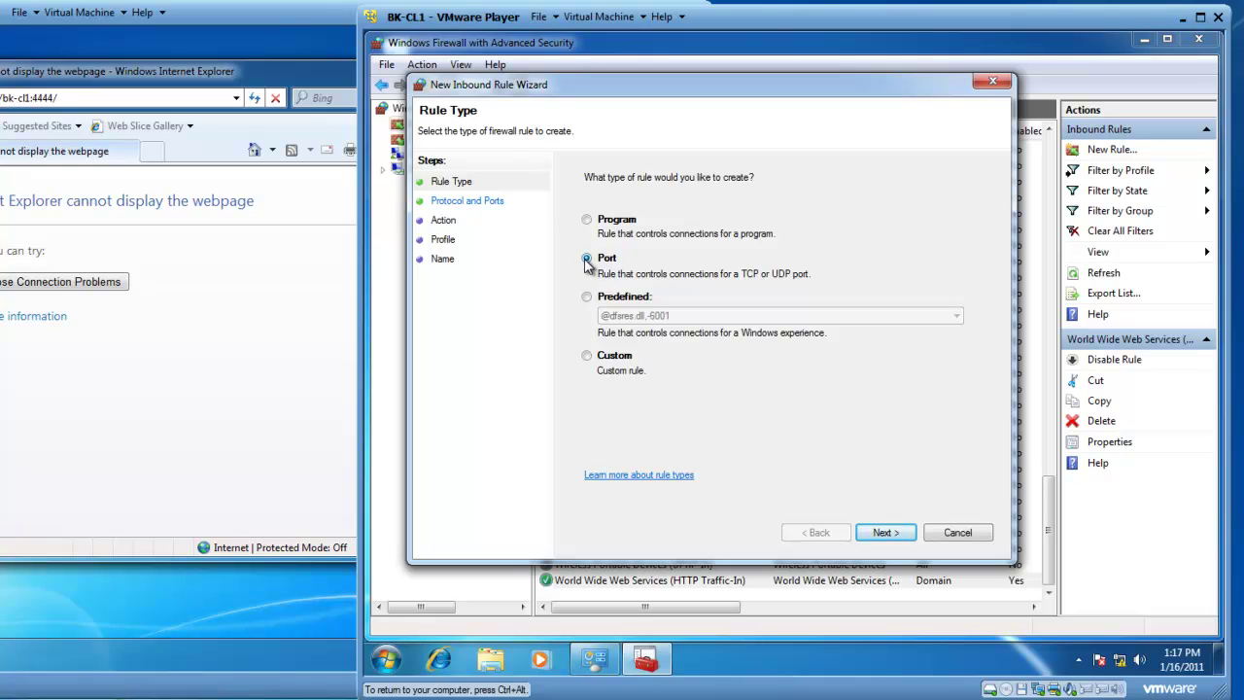
{"action": "left_click", "coordinate": [885, 533]}
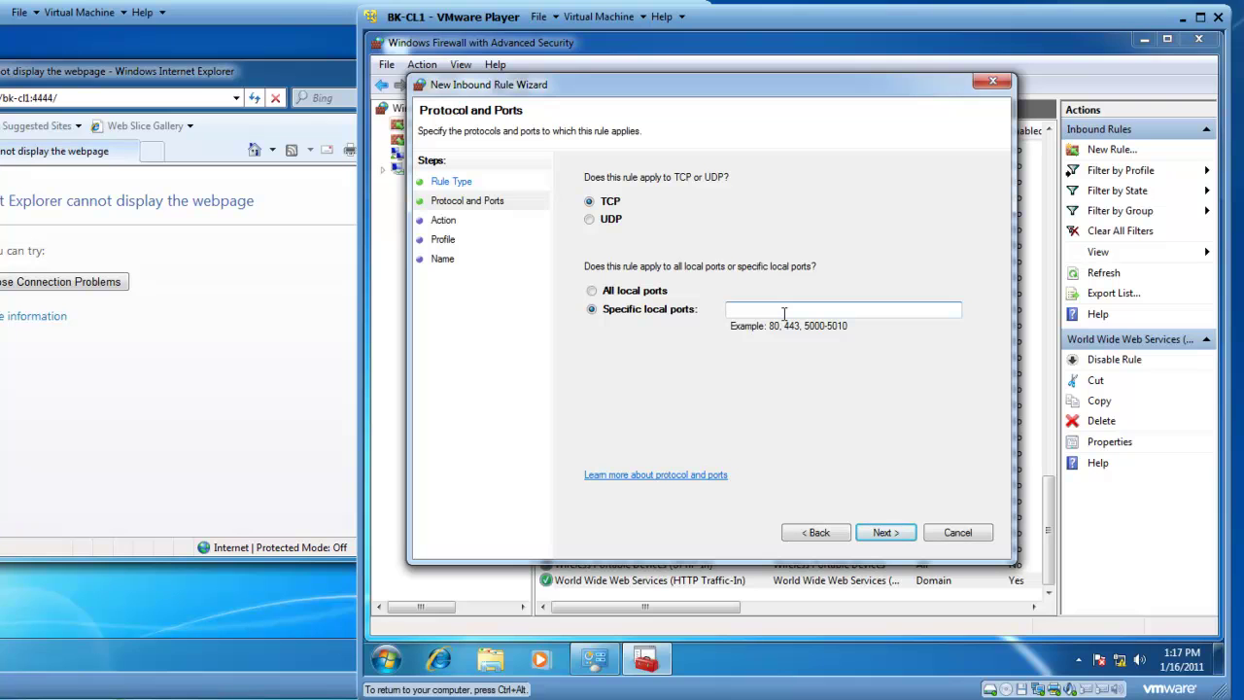
{"action": "type", "text": "80, 4444"}
{"action": "left_click", "coordinate": [882, 532]}
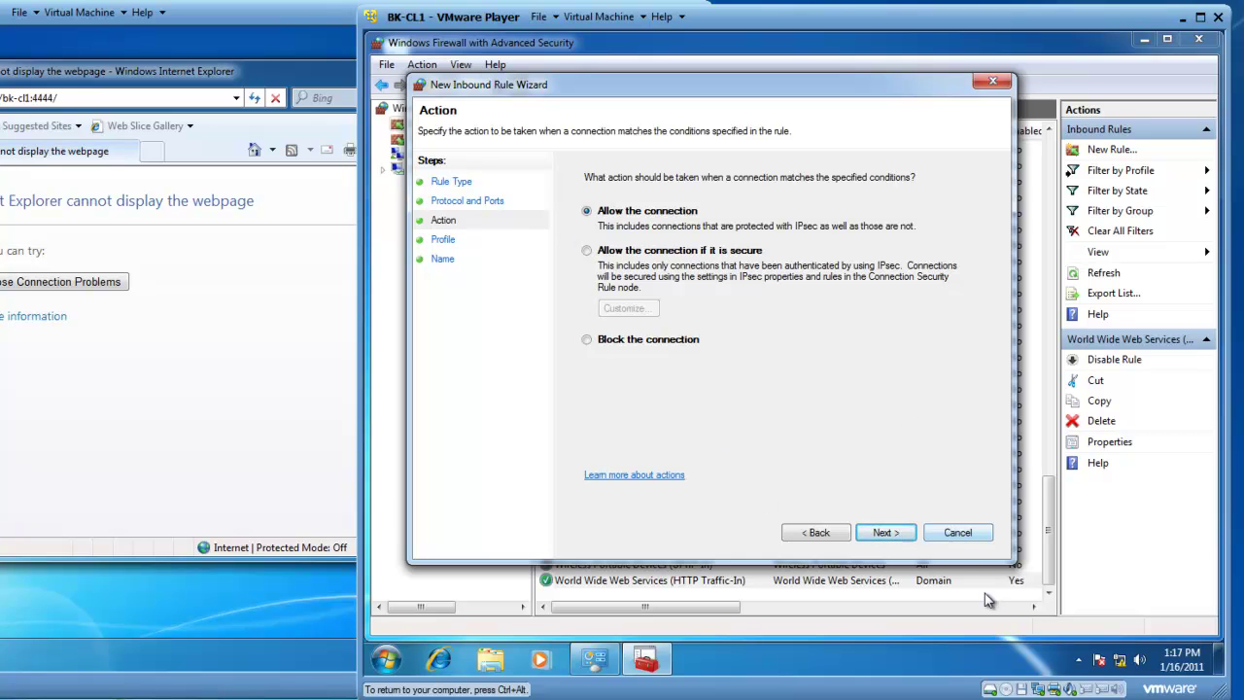
Allow the connection in the new rule and apply it only to the Domain profile, excluding Private and Public.
{"action": "left_click", "coordinate": [884, 533]}
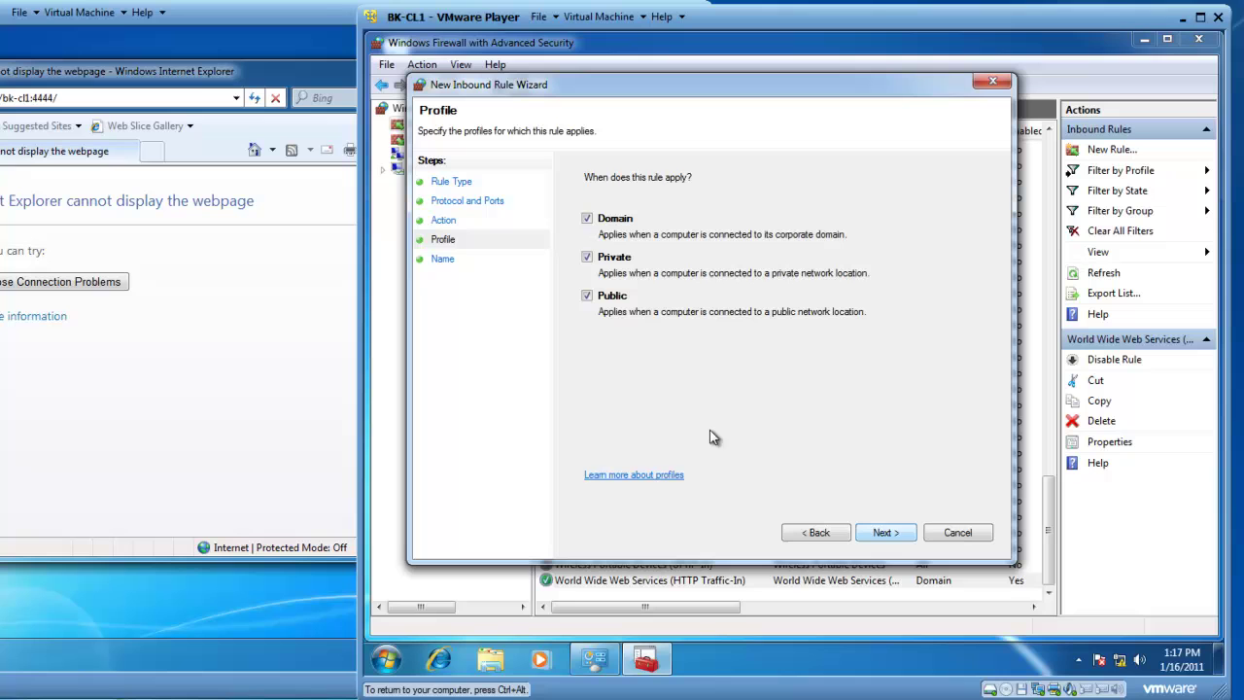
{"action": "left_click", "coordinate": [587, 257]}
{"action": "left_click", "coordinate": [587, 295]}
{"action": "left_click", "coordinate": [890, 532]}
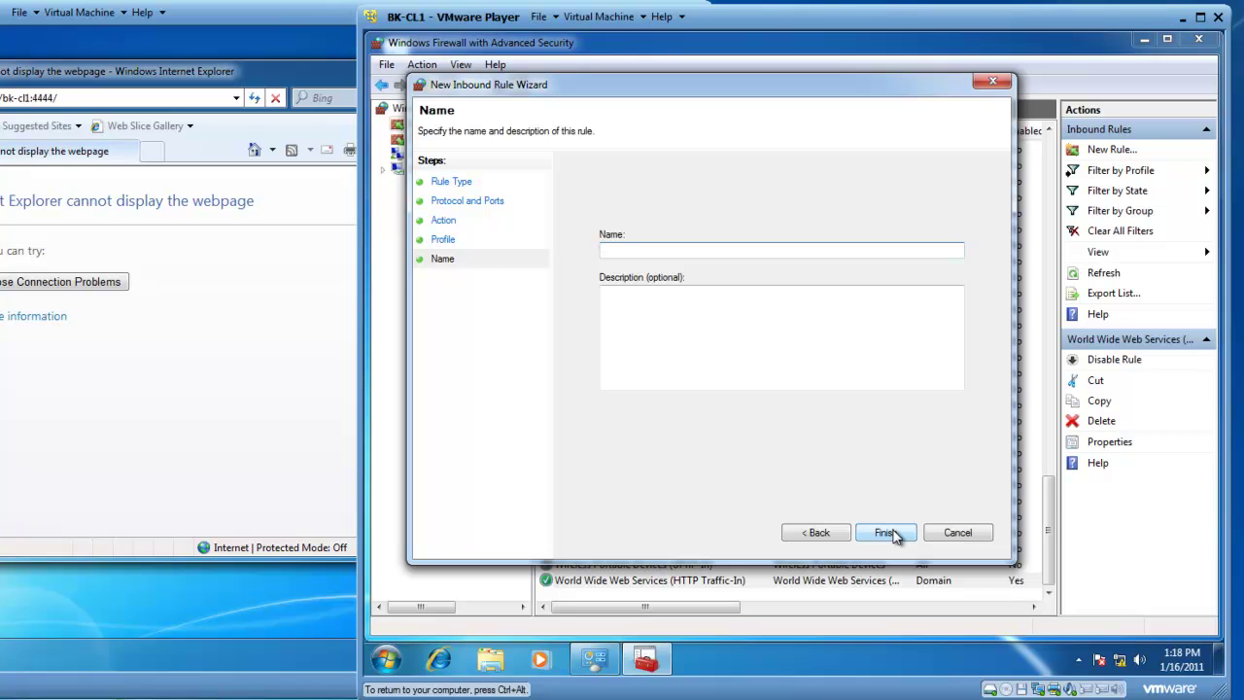
Name the new inbound rule "Lab Web Server - Ports 80 & 4444" and finish creating it.
{"action": "type", "text": "Lab Web Server - Ports 80"}
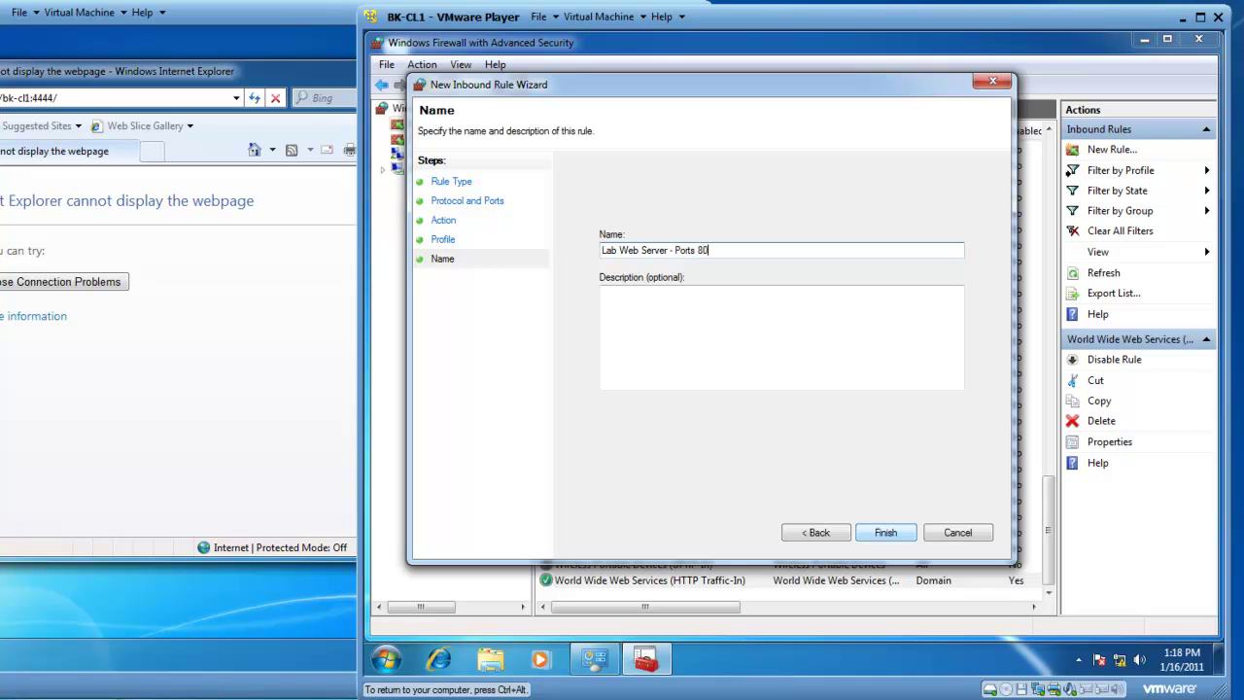
{"action": "type", "text": " & 4444"}
{"action": "left_click", "coordinate": [902, 531]}
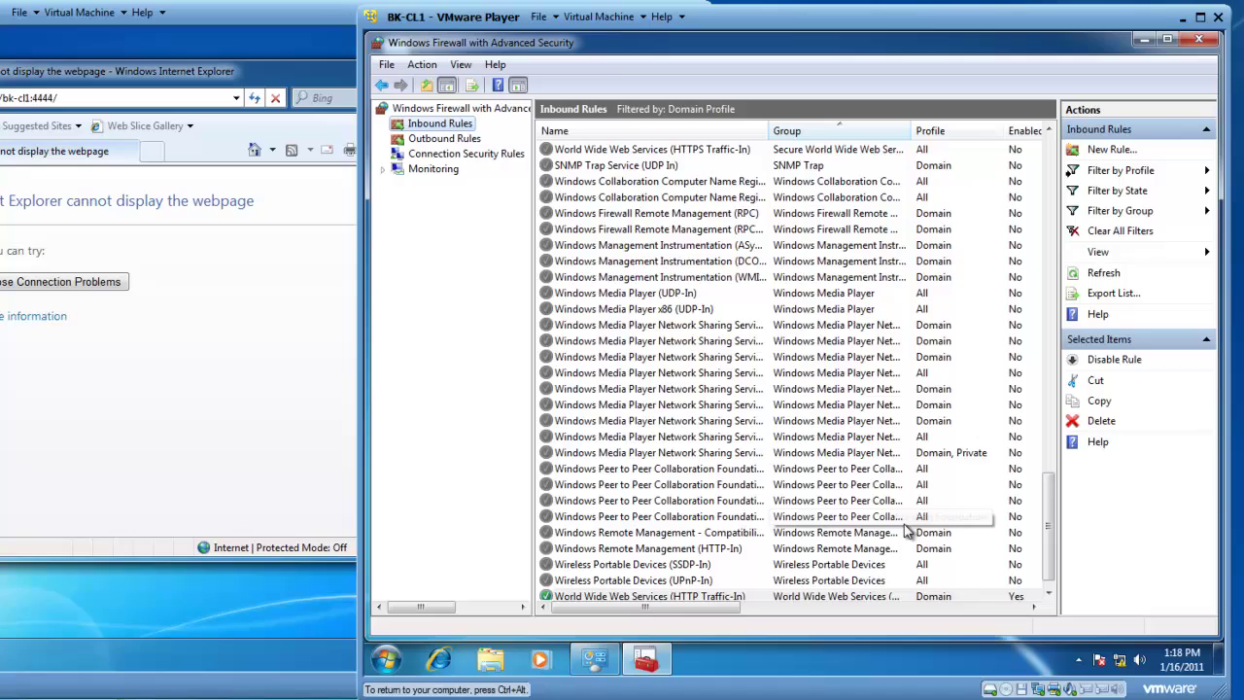
Find the Lab Web Server rule in the inbound rules list and examine its protocol and port settings.
{"action": "left_click_drag", "start_coordinate": [1051, 497], "coordinate": [1062, 264]}
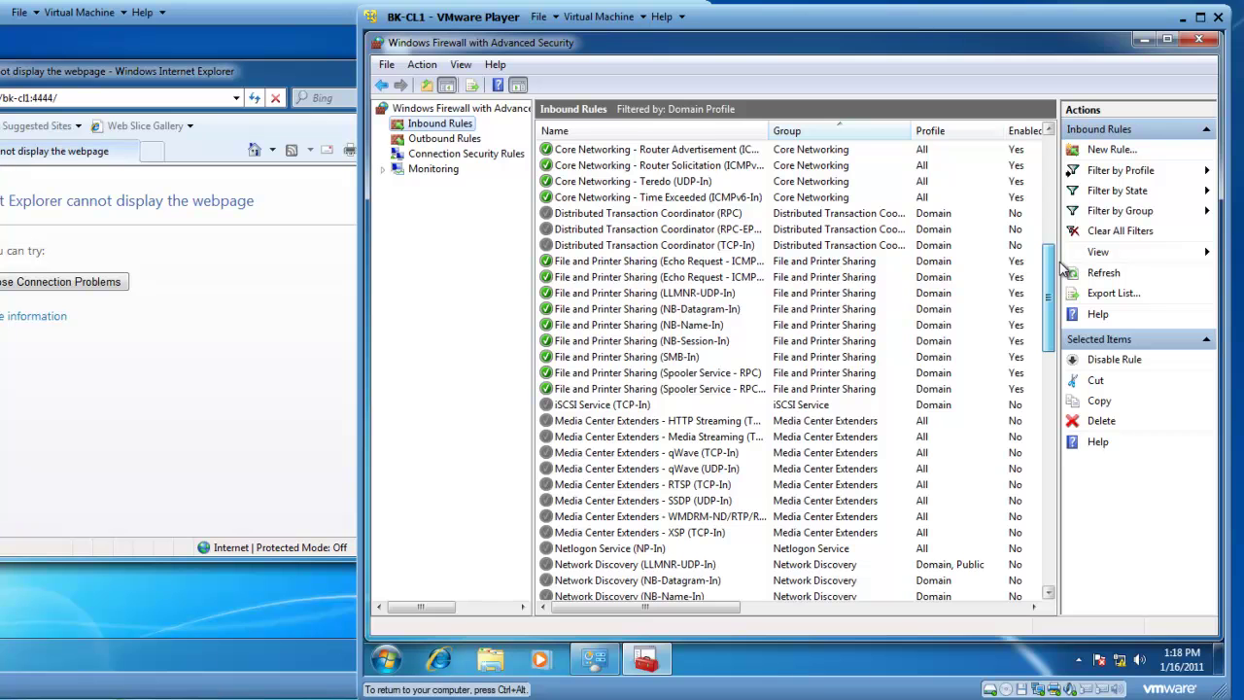
{"action": "left_click_drag", "start_coordinate": [1062, 268], "coordinate": [1061, 272]}
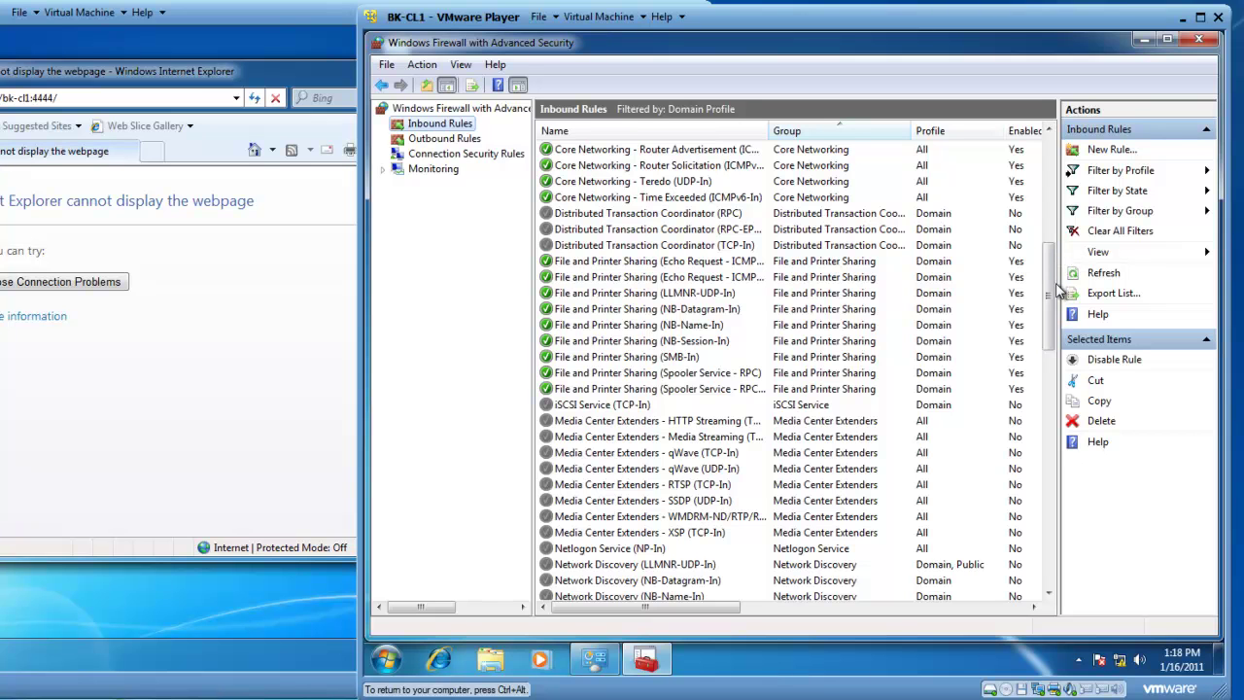
{"action": "left_click_drag", "start_coordinate": [1057, 290], "coordinate": [1053, 173]}
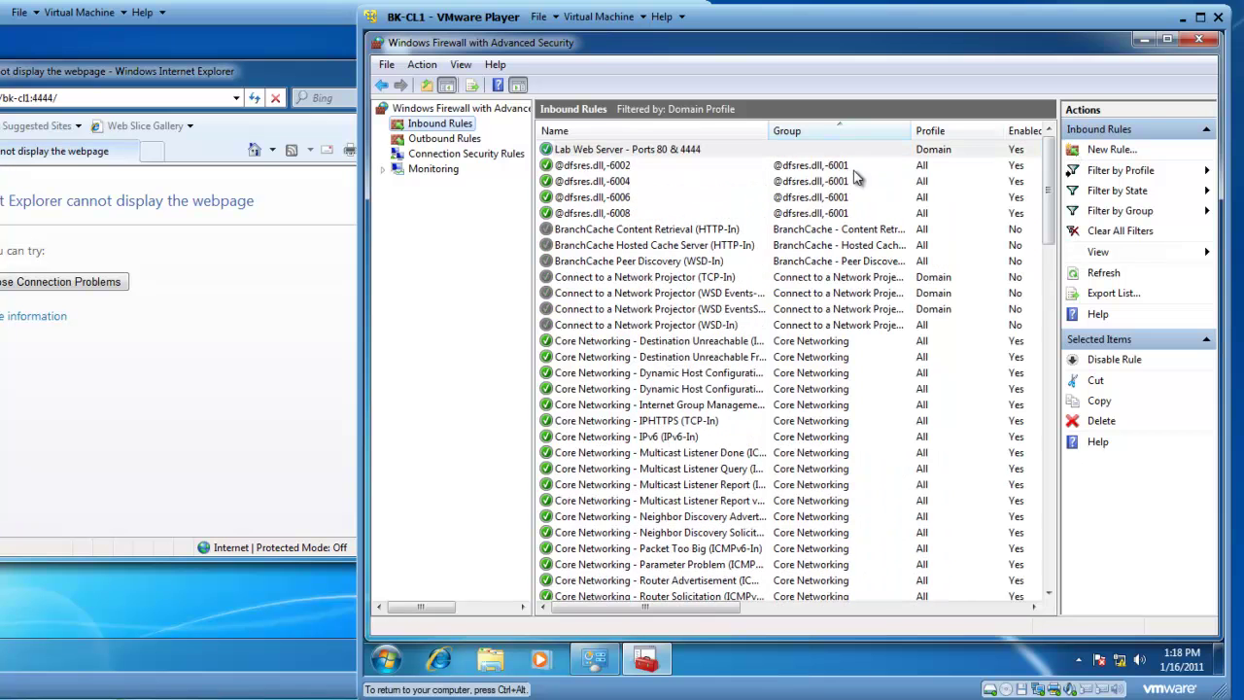
{"action": "double_click", "coordinate": [650, 151]}
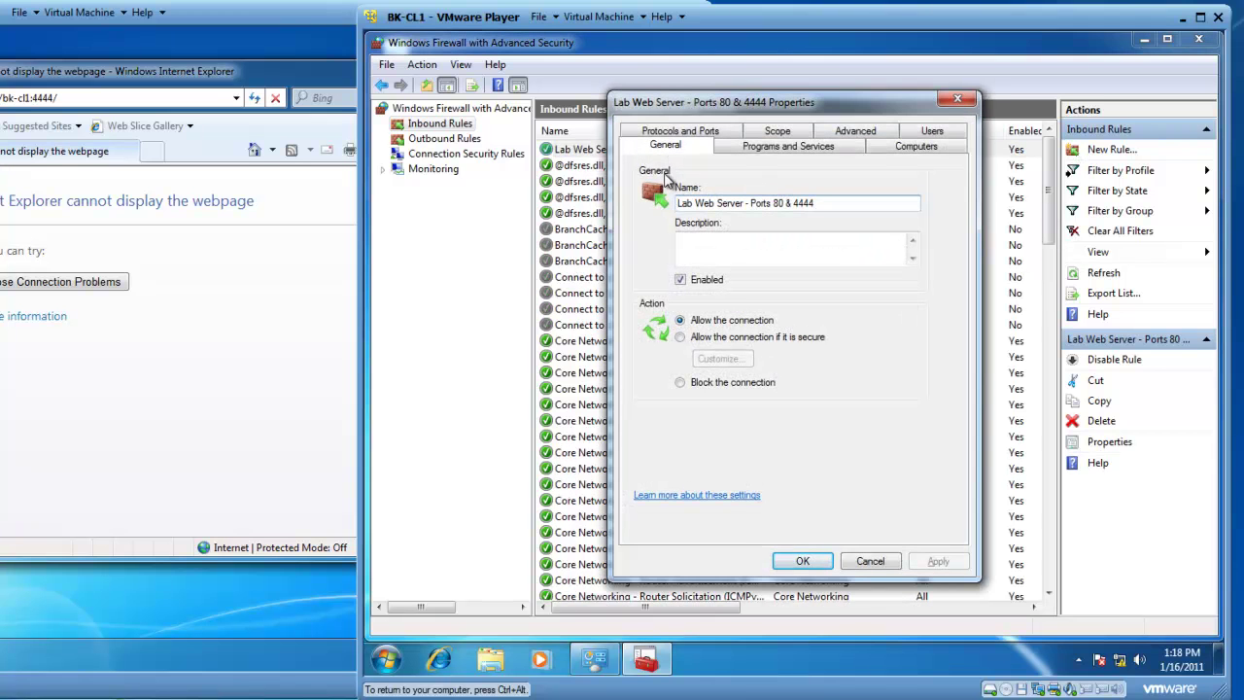
{"action": "left_click", "coordinate": [672, 131]}
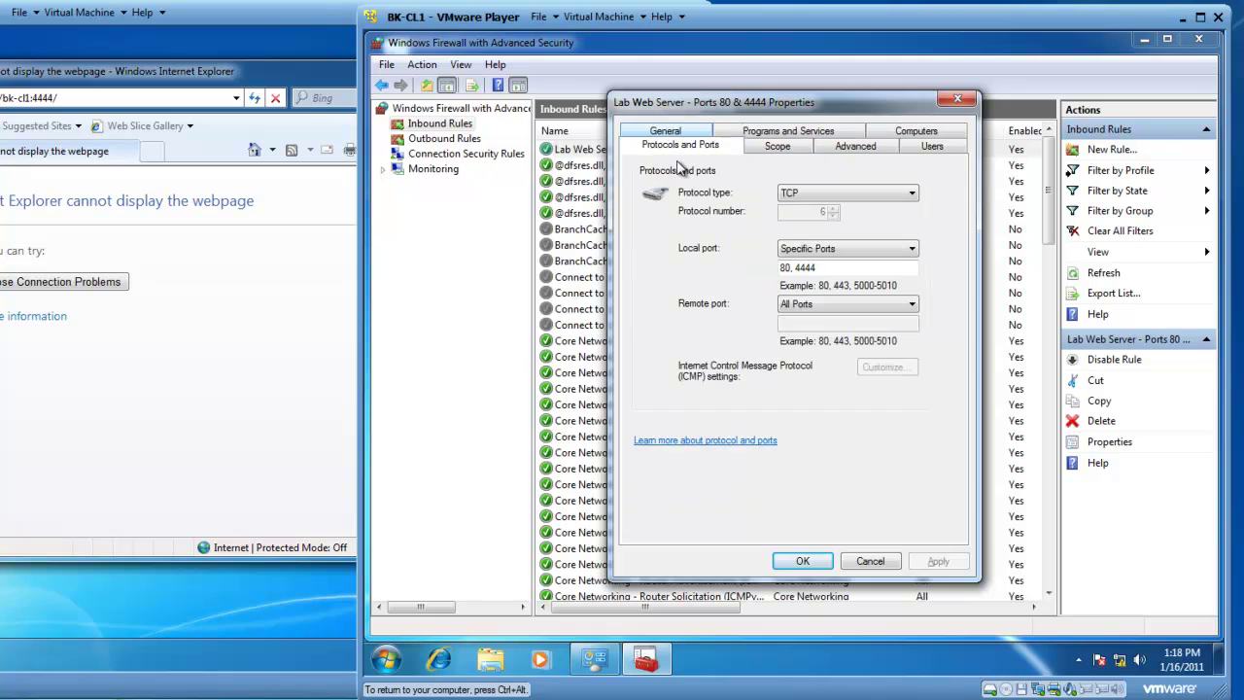
{"action": "left_click", "coordinate": [793, 268]}
{"action": "left_click", "coordinate": [803, 562]}
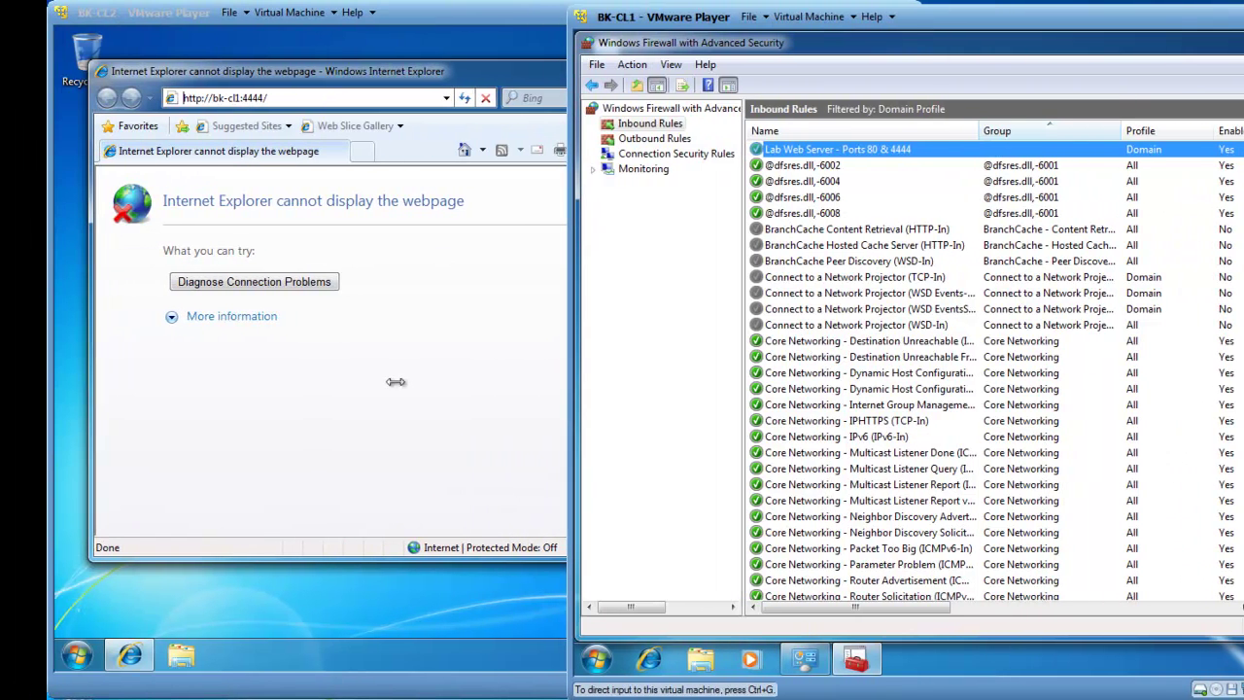
{"action": "left_click", "coordinate": [382, 383]}
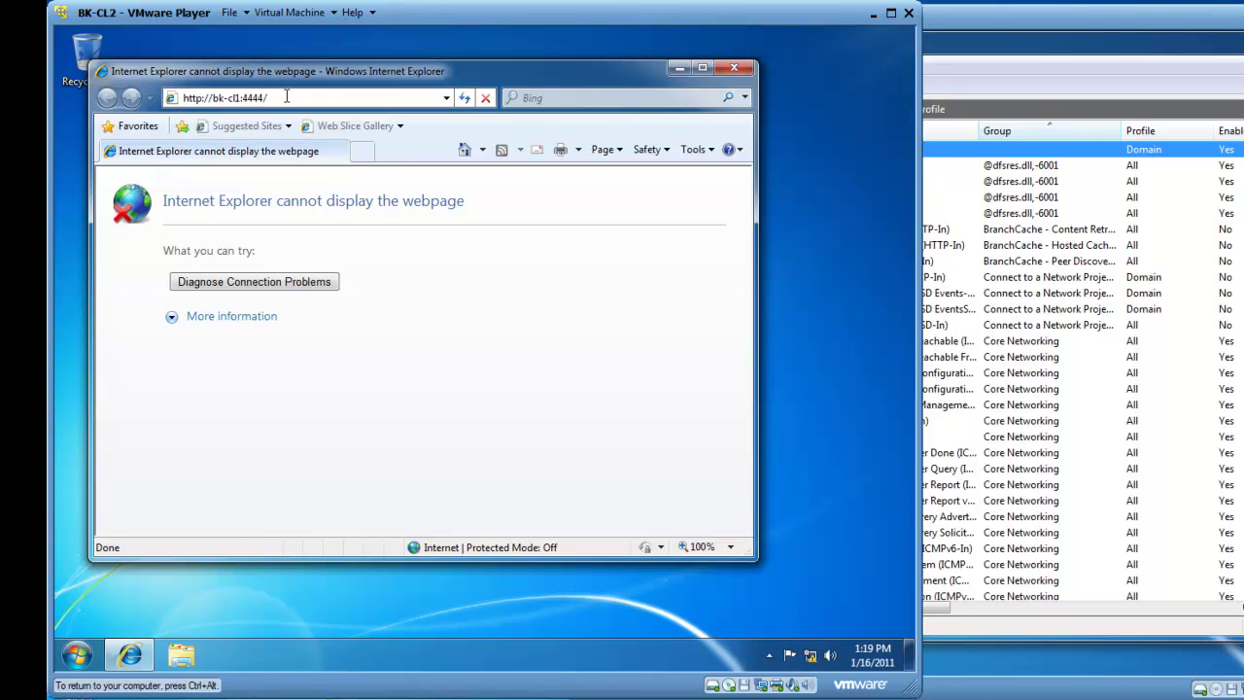
{"action": "key", "text": "Return"}
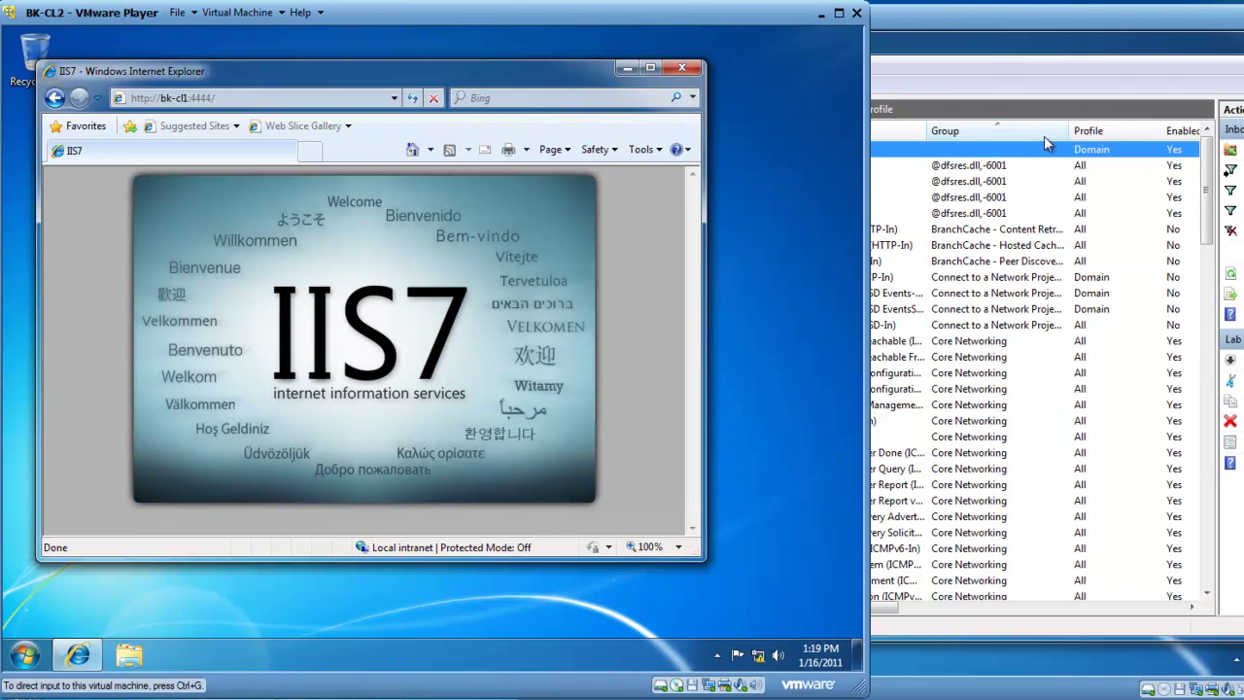
Return to BK-CL1 and compare the World Wide Web Services (HTTP Traffic-In) rule with the Lab Web Server rule in the inbound list.
{"action": "left_click", "coordinate": [1037, 62]}
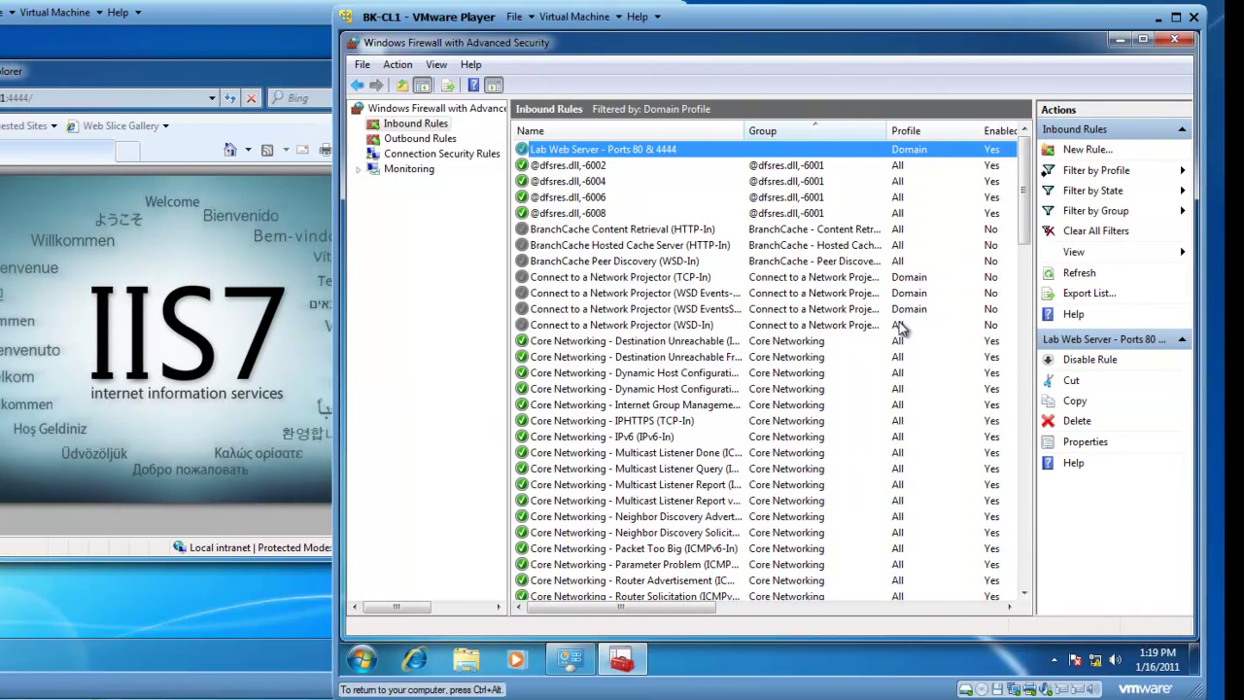
{"action": "left_click_drag", "start_coordinate": [1024, 194], "coordinate": [1020, 588]}
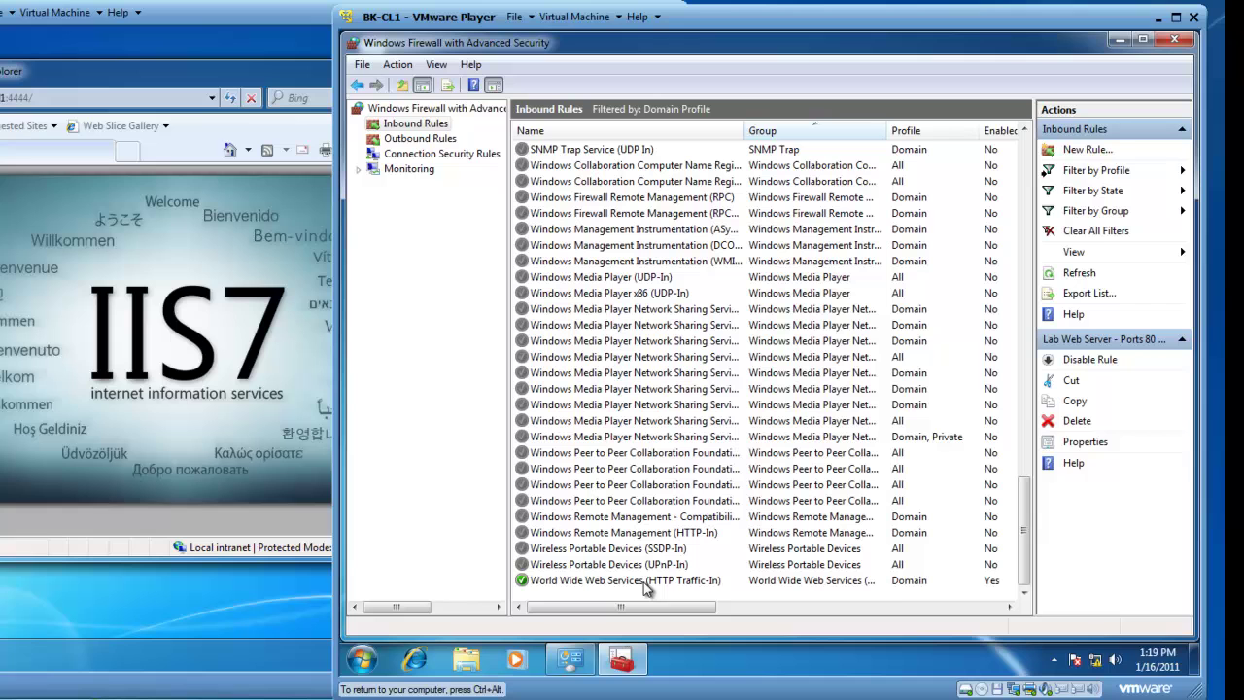
{"action": "left_click_drag", "start_coordinate": [1024, 558], "coordinate": [1048, 167]}
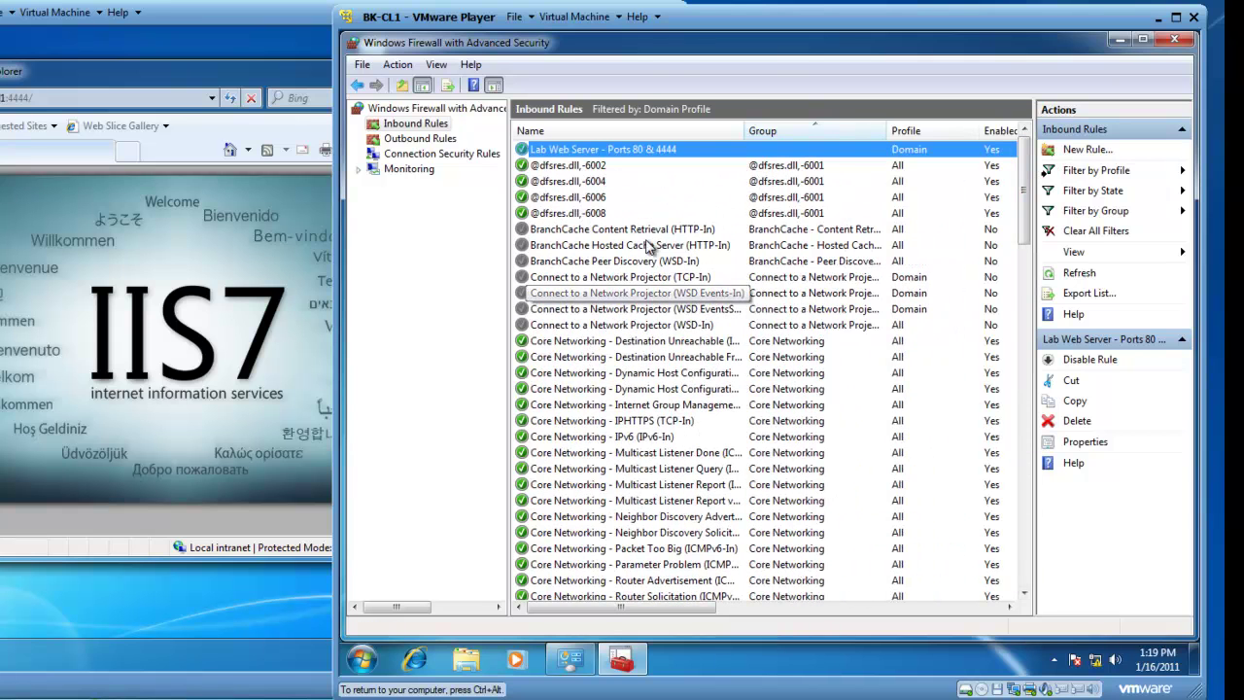